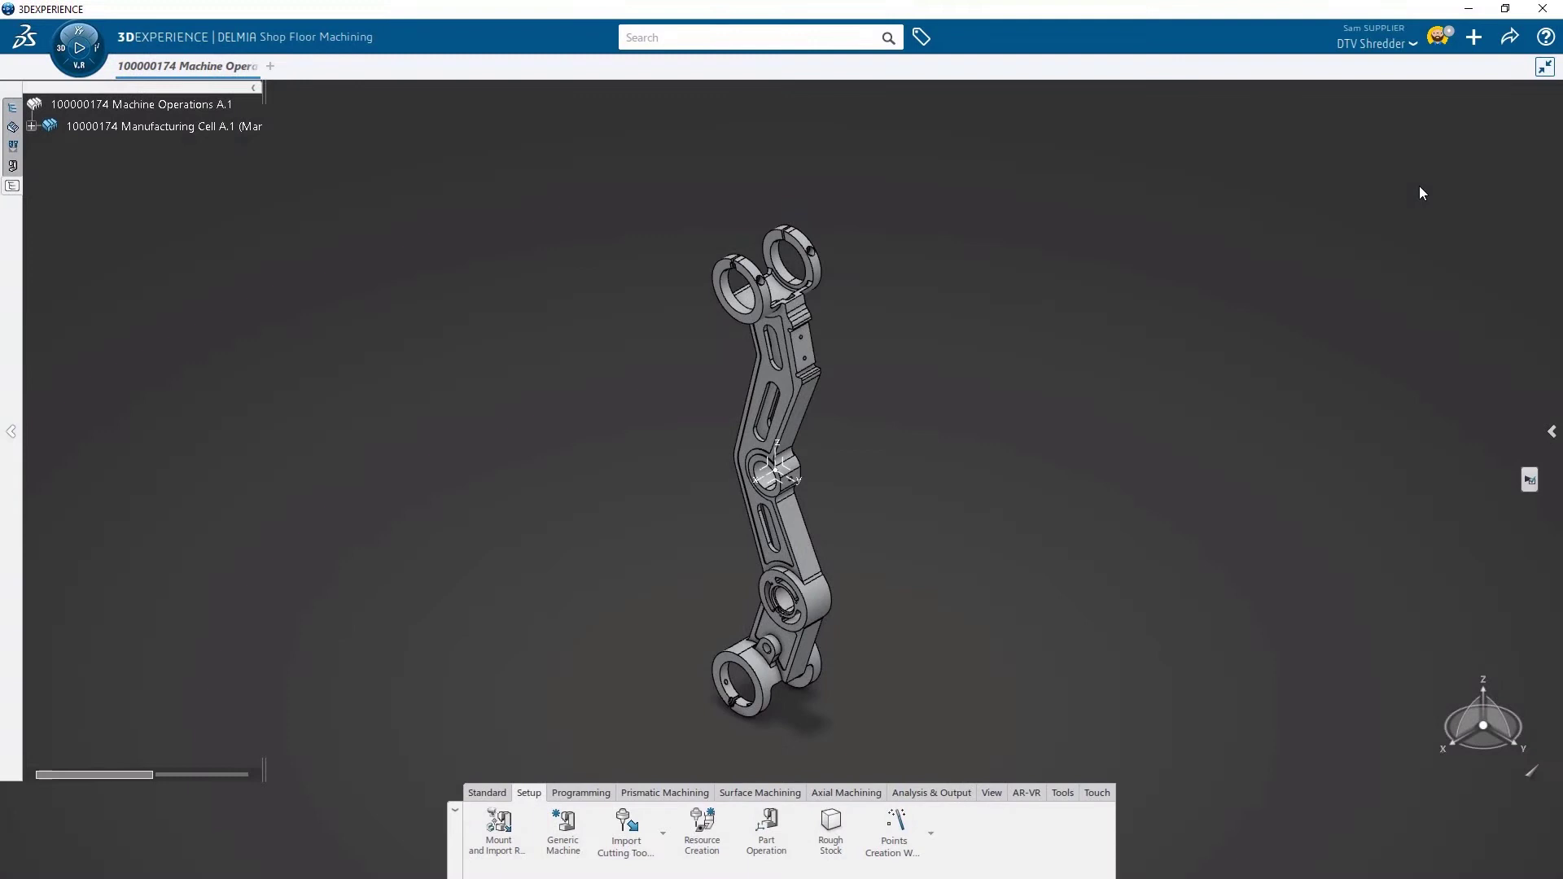
# - In the Shop Floor Machining wizard, give the machine the Metric Tools catalog and list post processors
pyautogui.click(1543, 41)
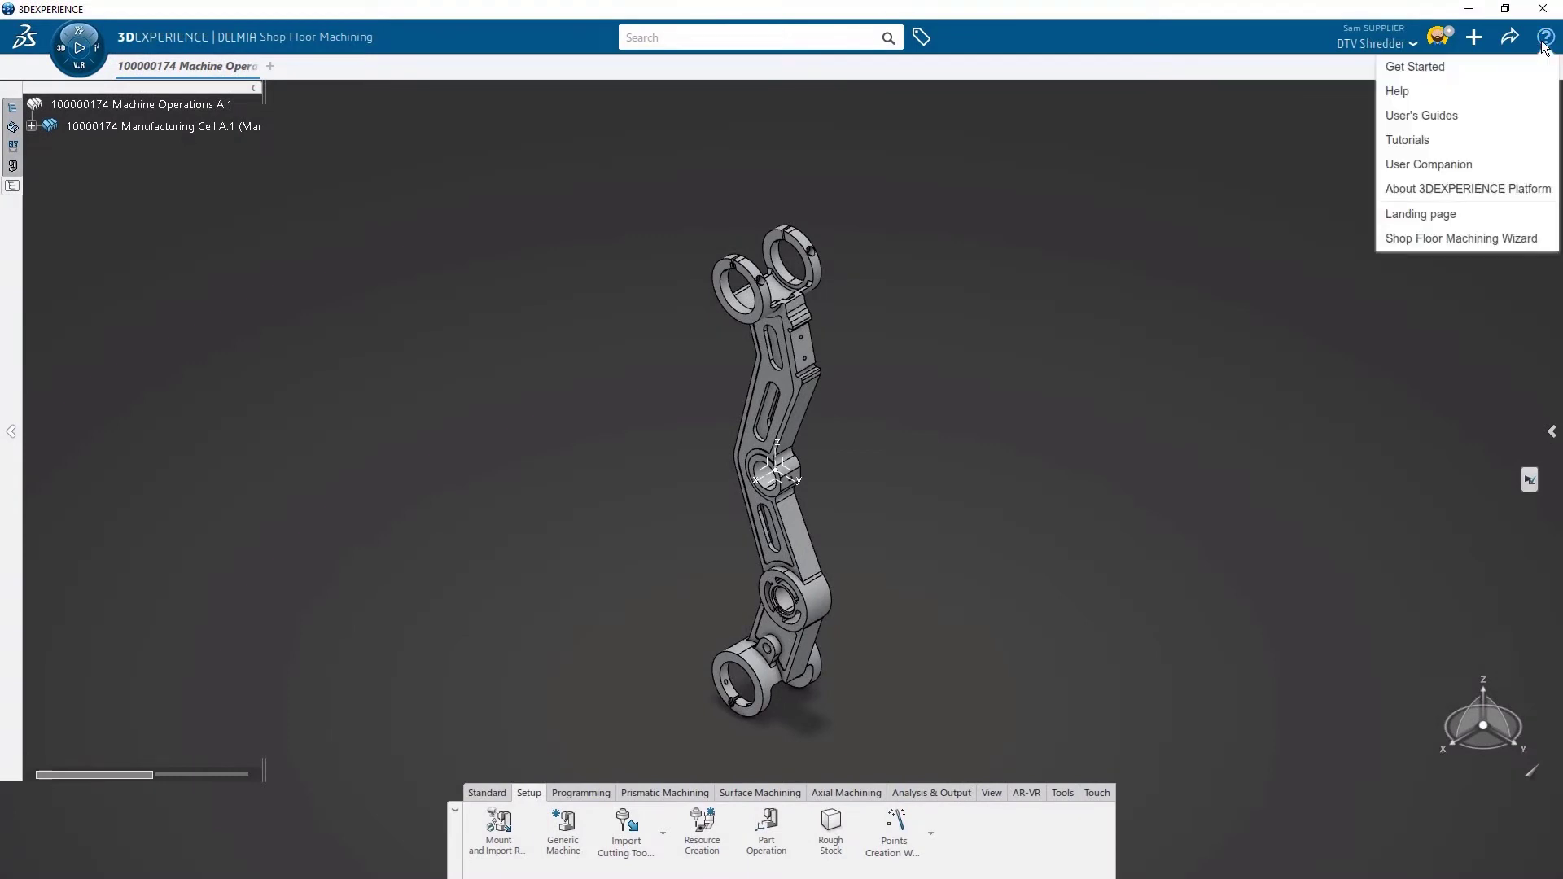
pyautogui.click(1445, 236)
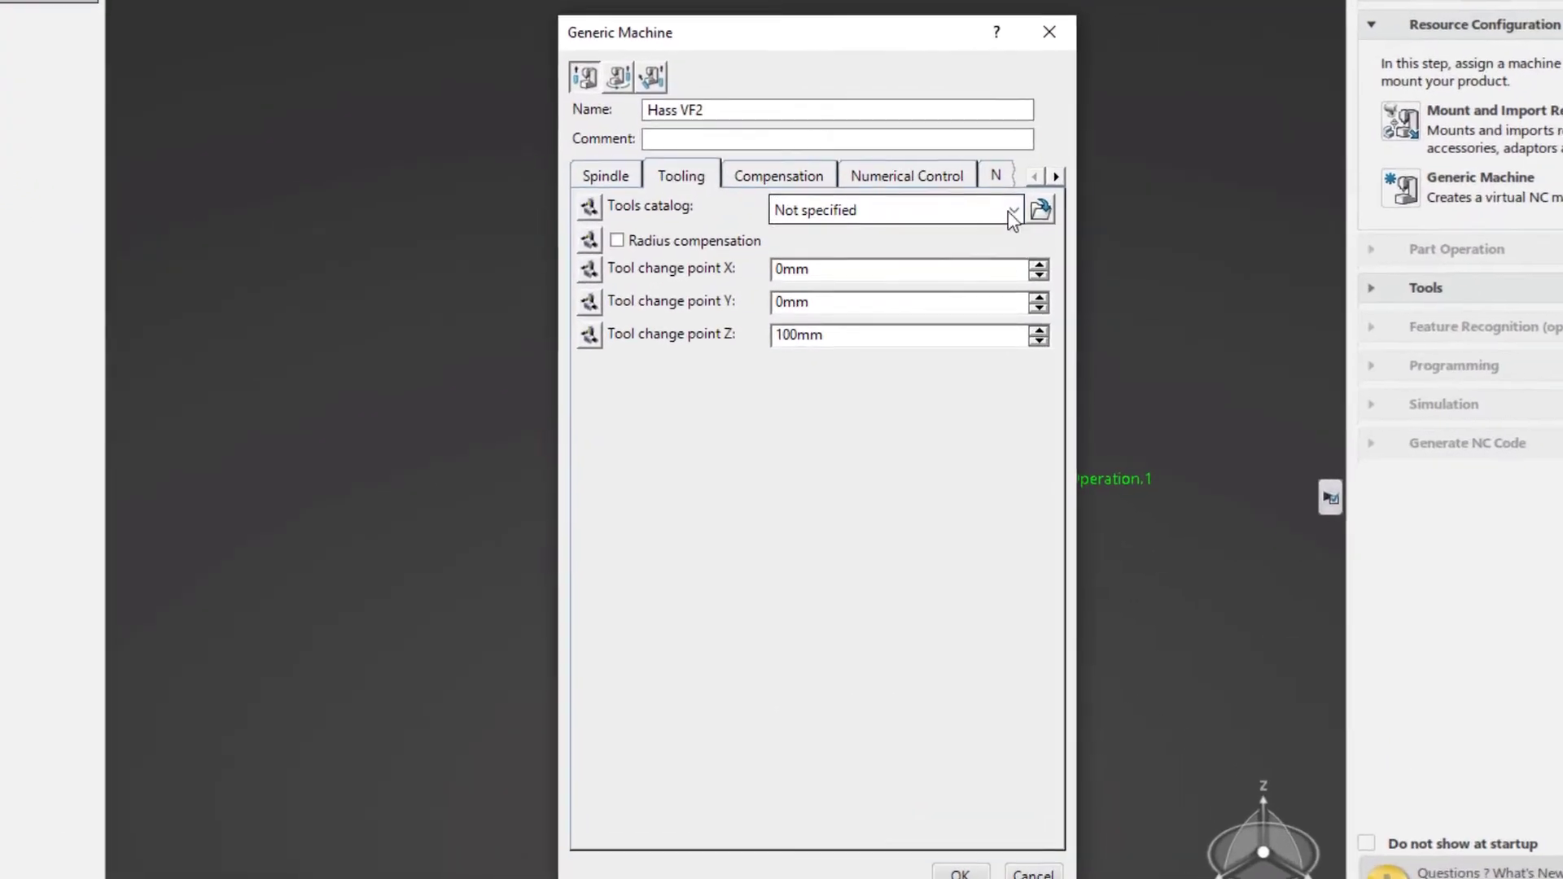
pyautogui.click(1013, 213)
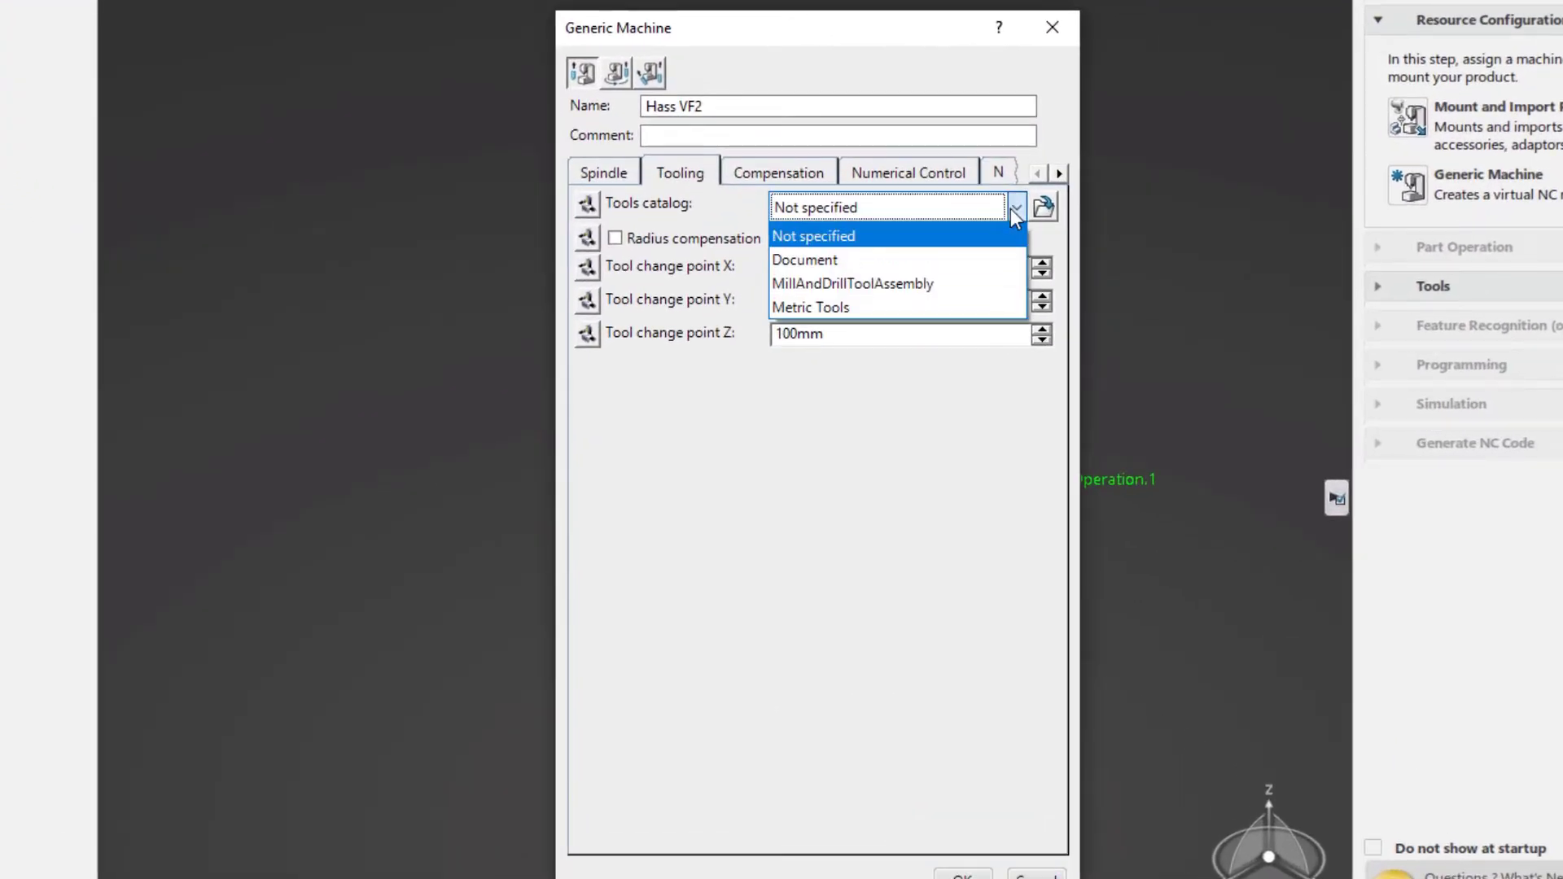
pyautogui.click(867, 305)
pyautogui.click(894, 178)
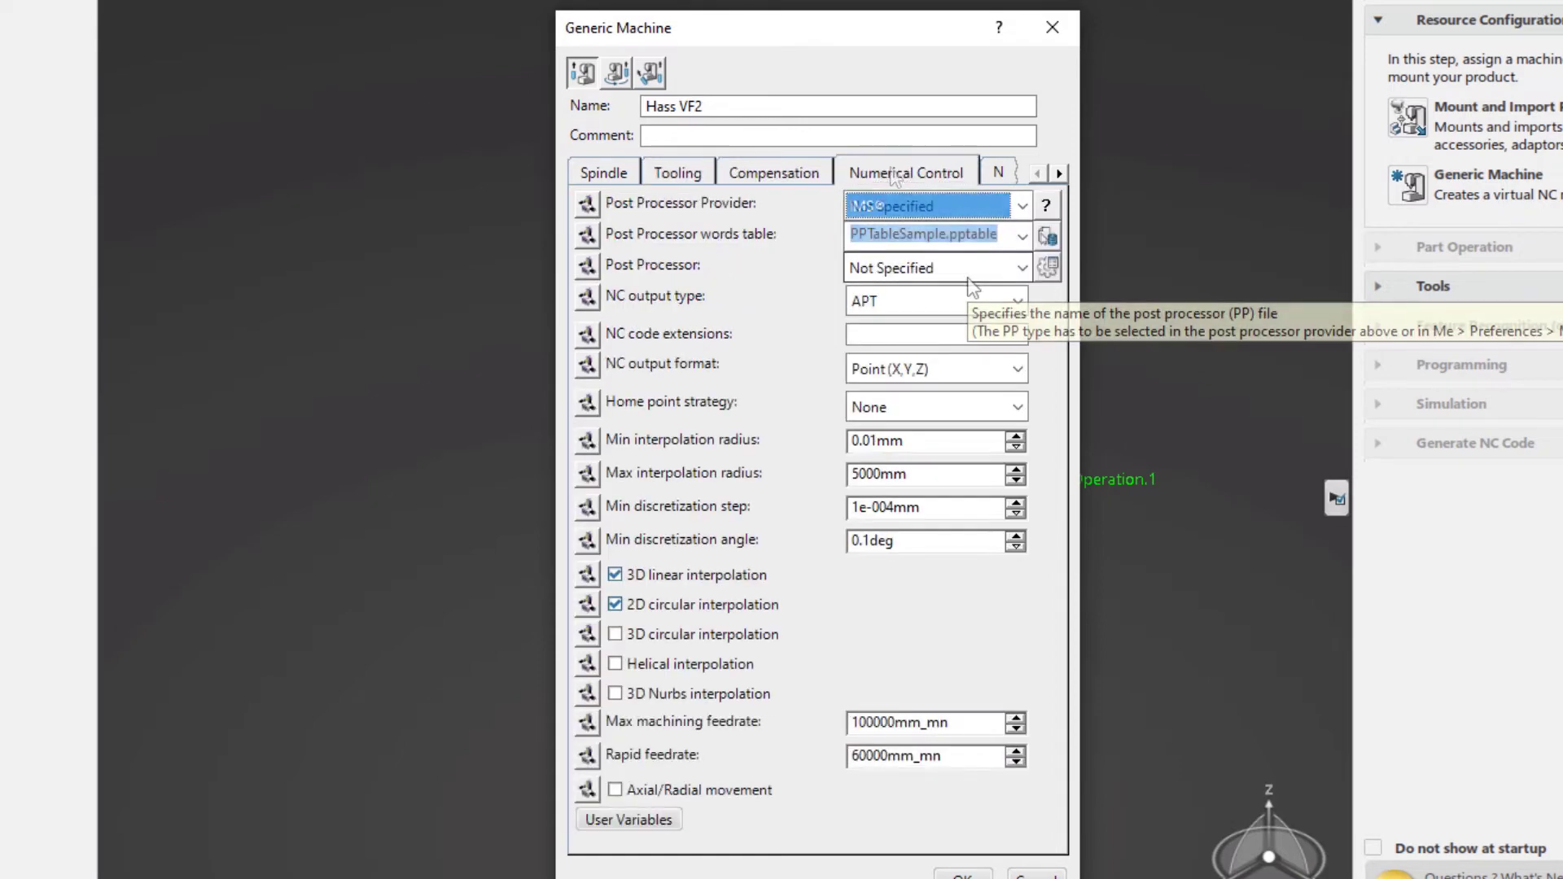
pyautogui.click(1021, 270)
pyautogui.moveTo(1017, 321); pyautogui.dragTo(1020, 396)
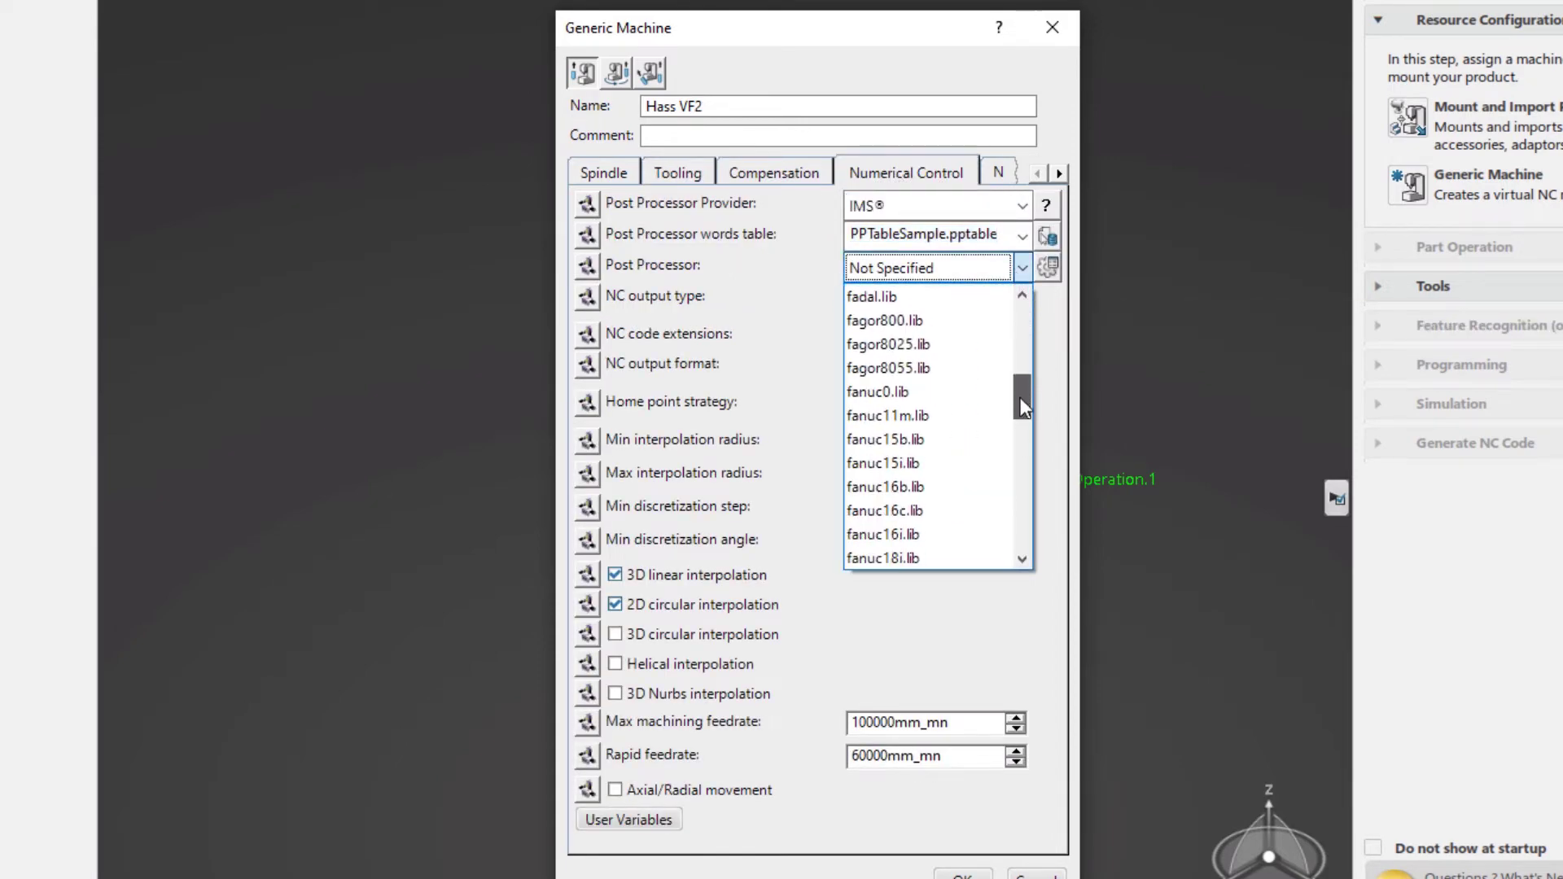
# - Choose haas.lib, recognize all holes on the part, and set the top face as drilling part surface
pyautogui.click(893, 419)
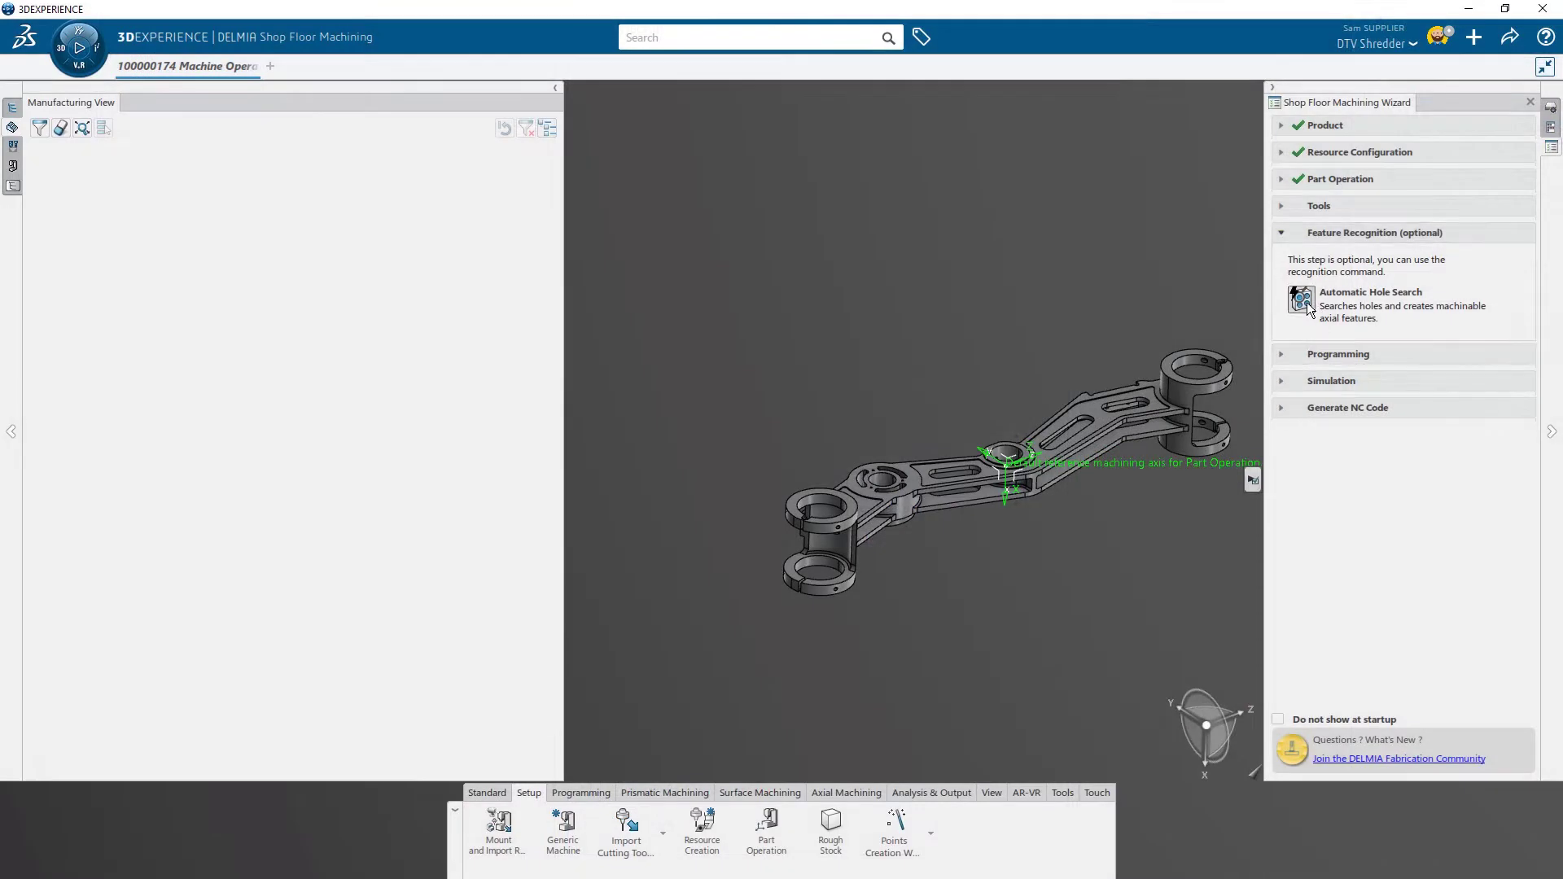
pyautogui.click(1303, 301)
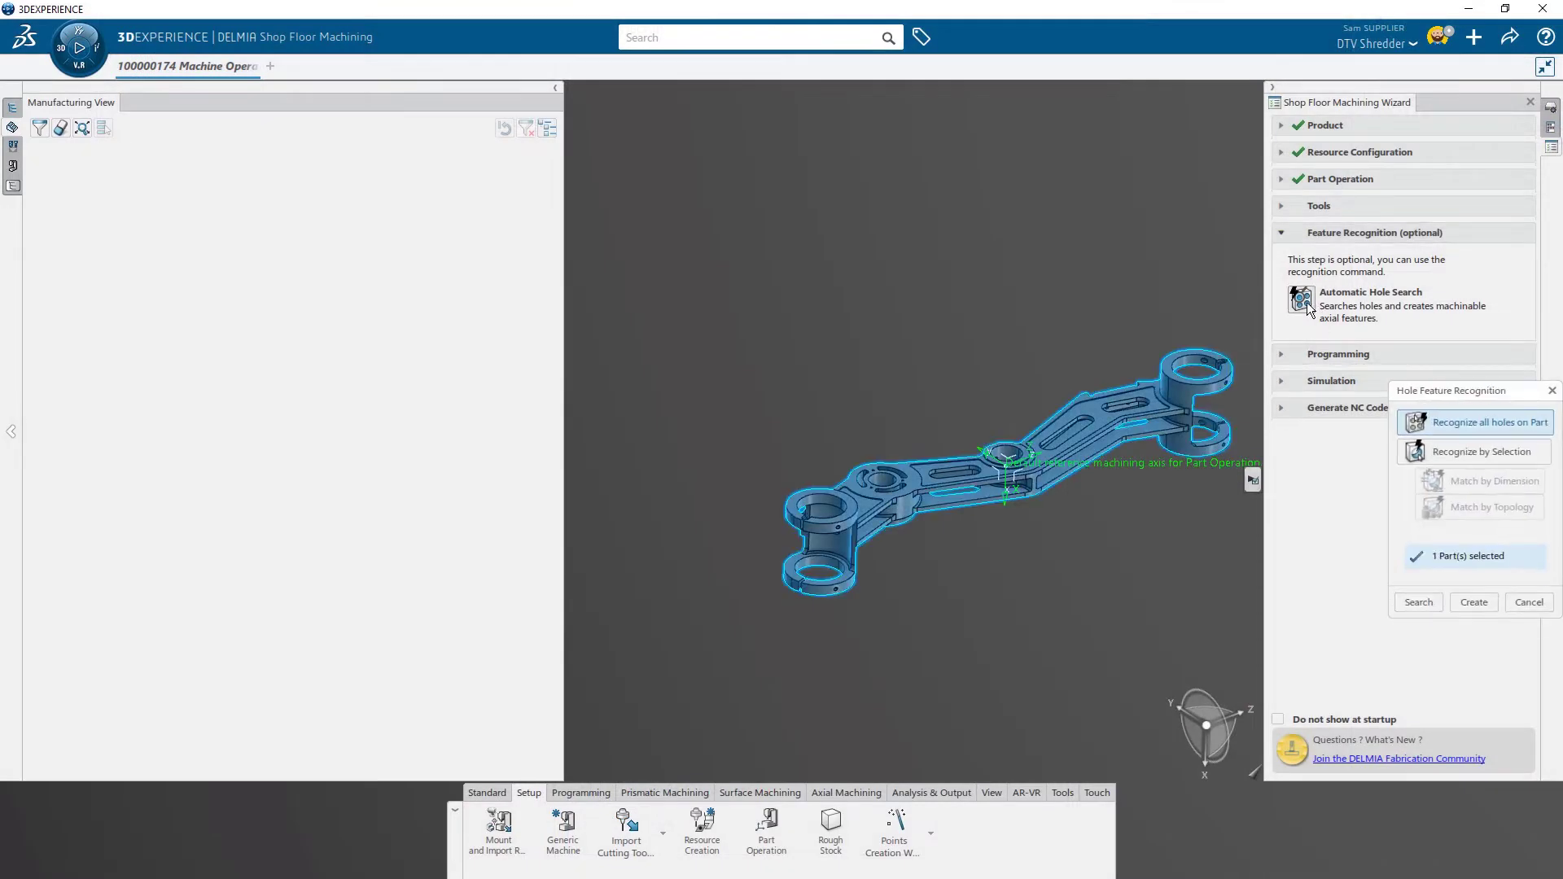
pyautogui.click(1477, 603)
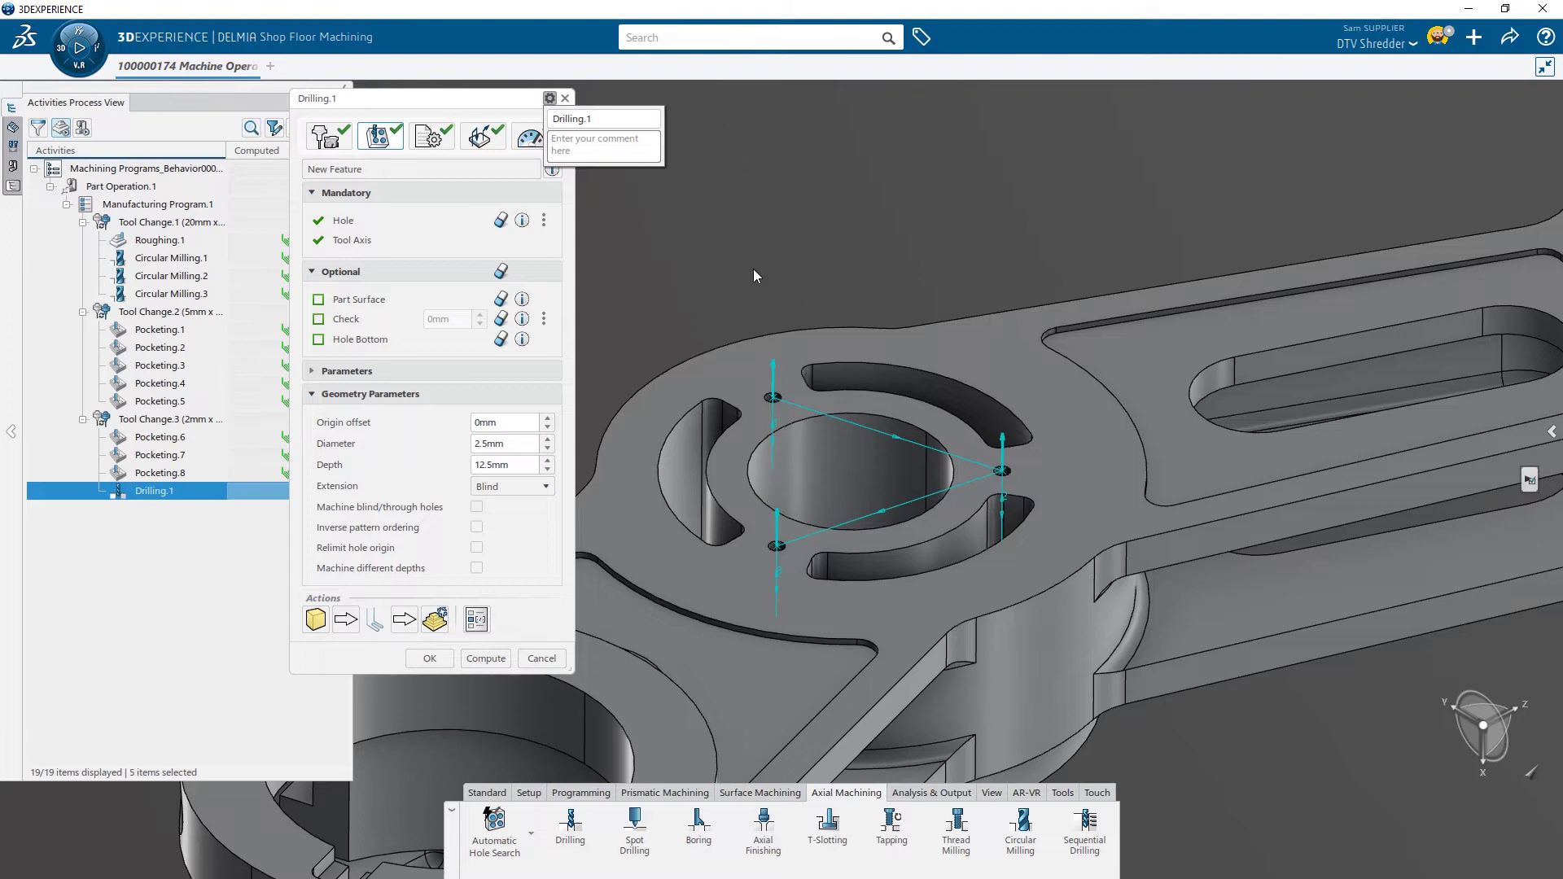
pyautogui.click(367, 300)
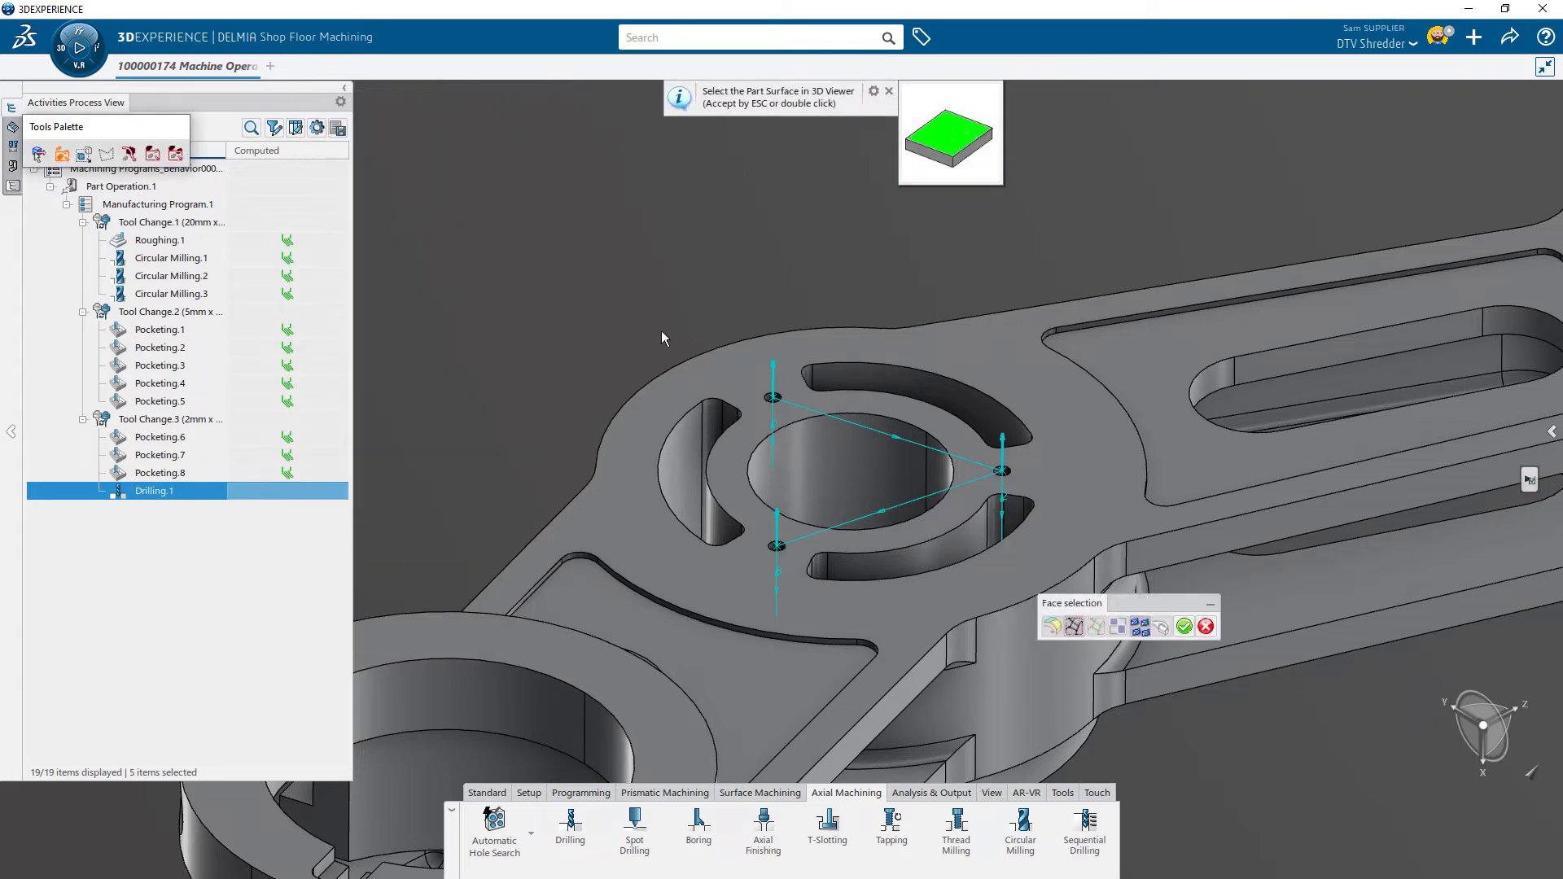
pyautogui.click(729, 371)
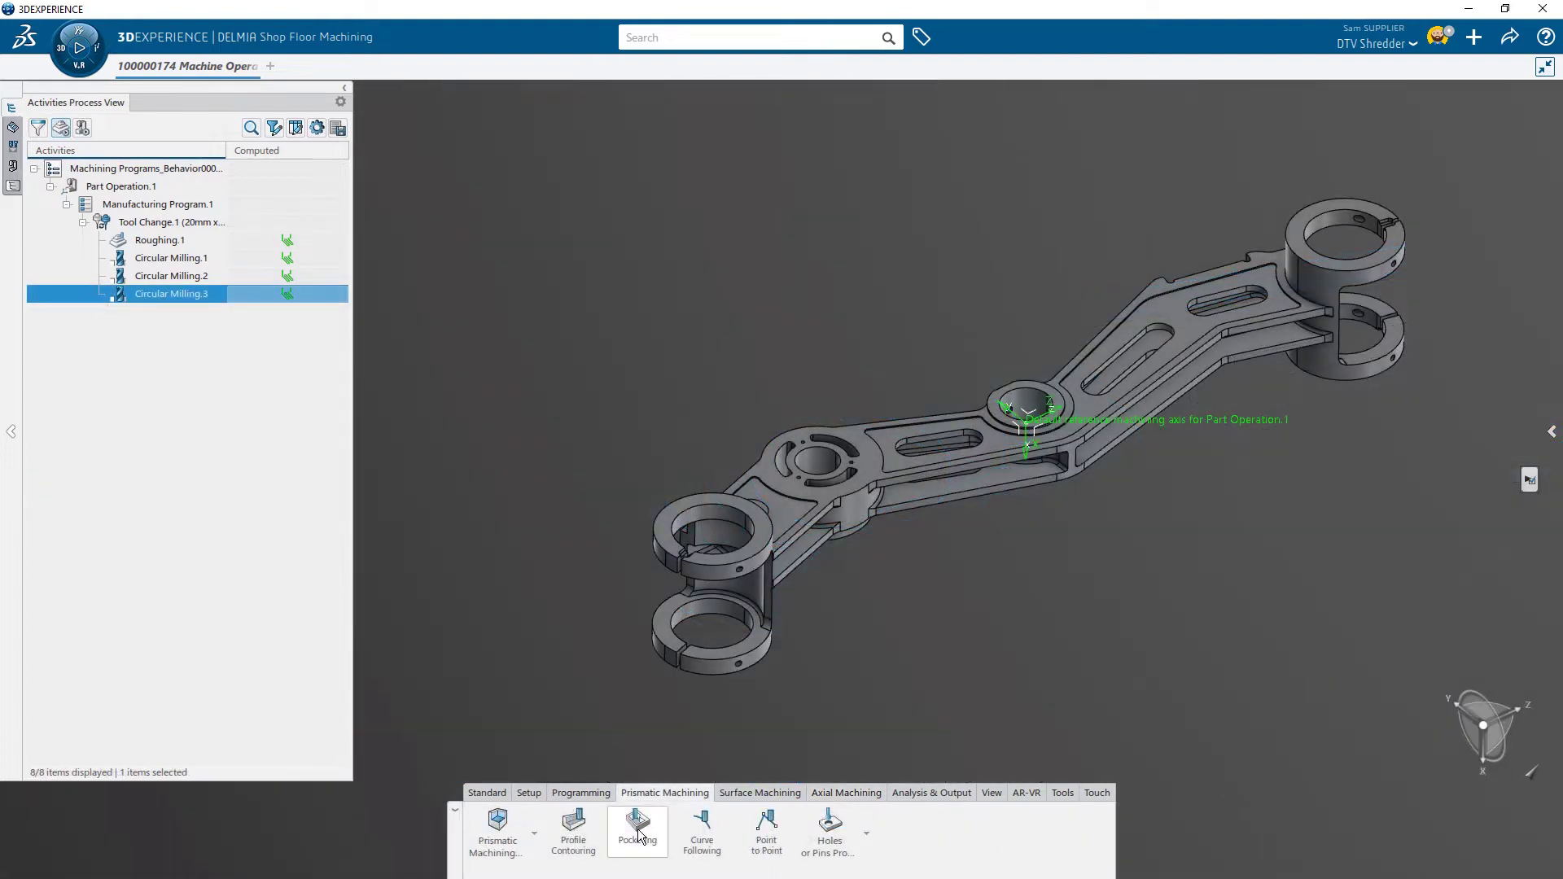
# - Create a Pocketing operation with Closed Pocket style and search for its tool
pyautogui.click(638, 835)
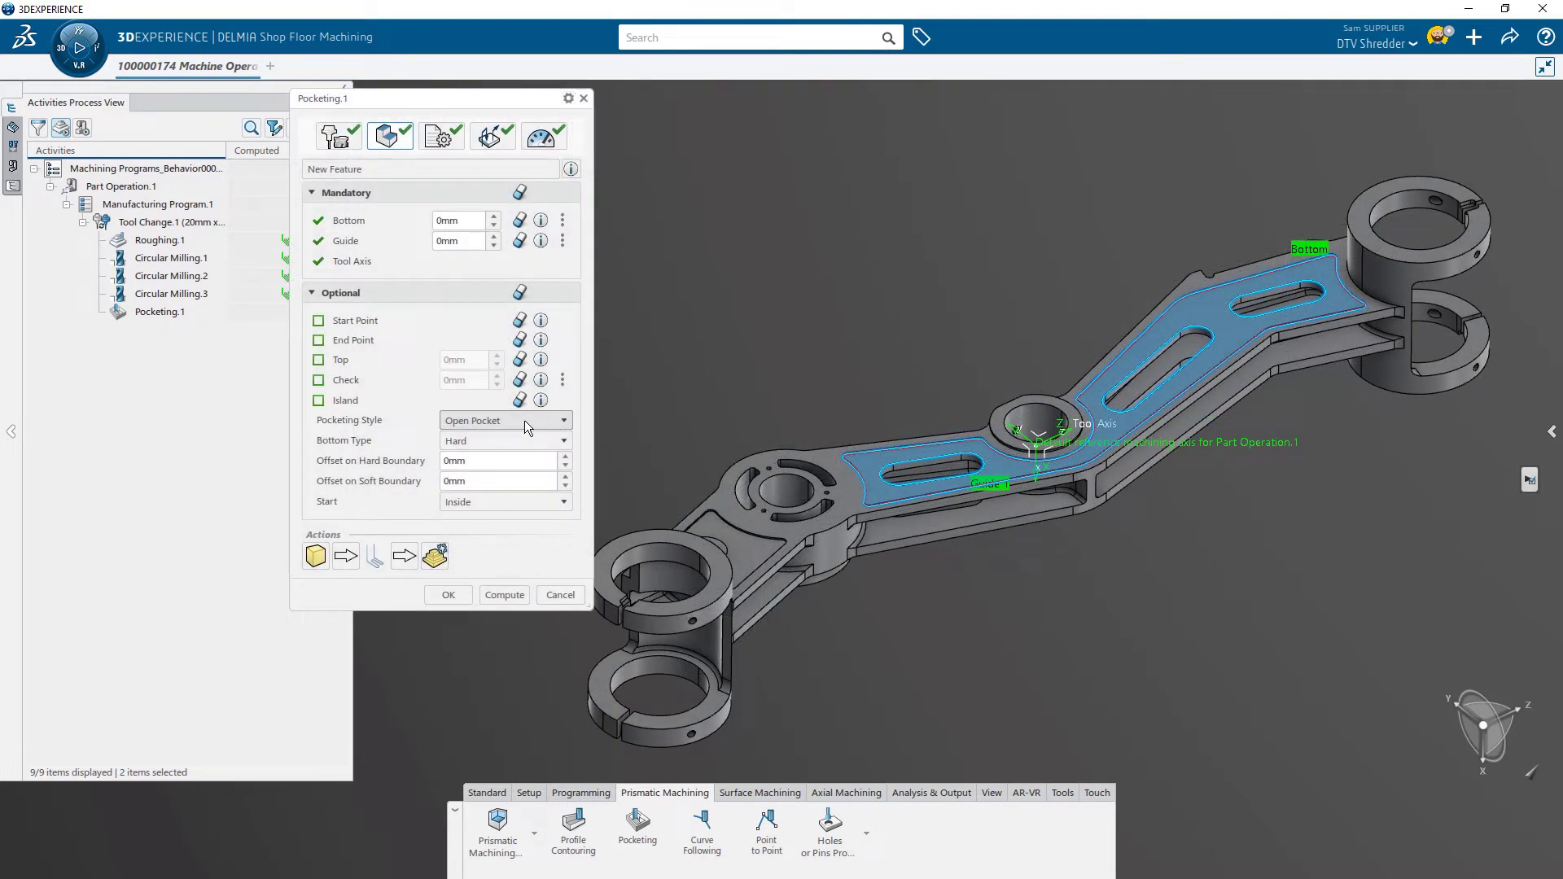
pyautogui.click(524, 421)
pyautogui.click(490, 440)
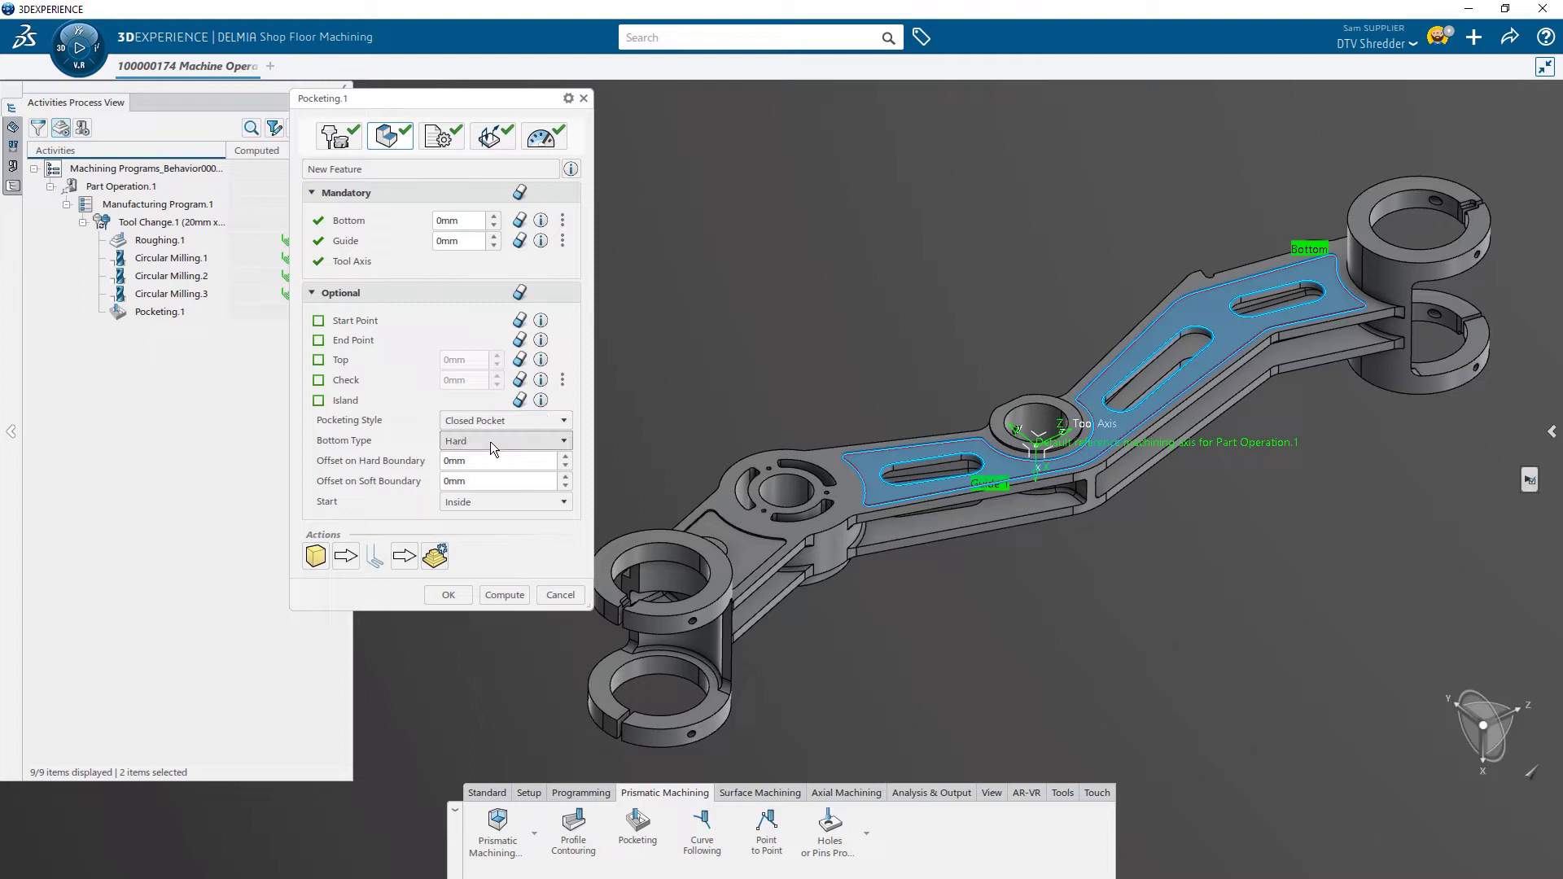
pyautogui.click(338, 137)
pyautogui.click(411, 173)
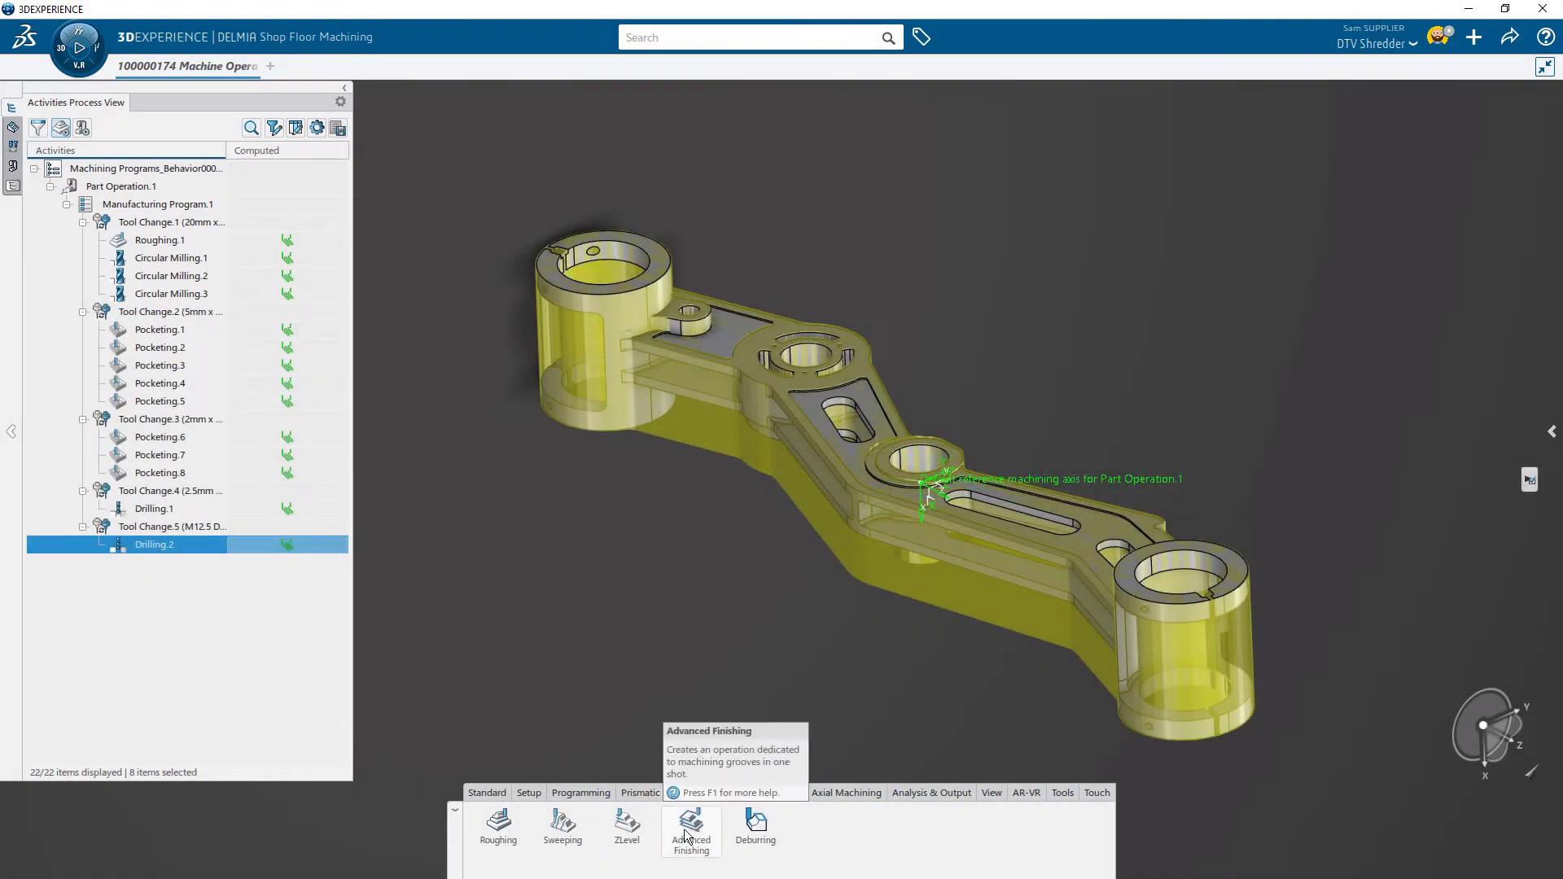
# - Add Advanced Finishing bounded by the left boss's top face and underside, then compute it
pyautogui.click(691, 825)
pyautogui.click(359, 346)
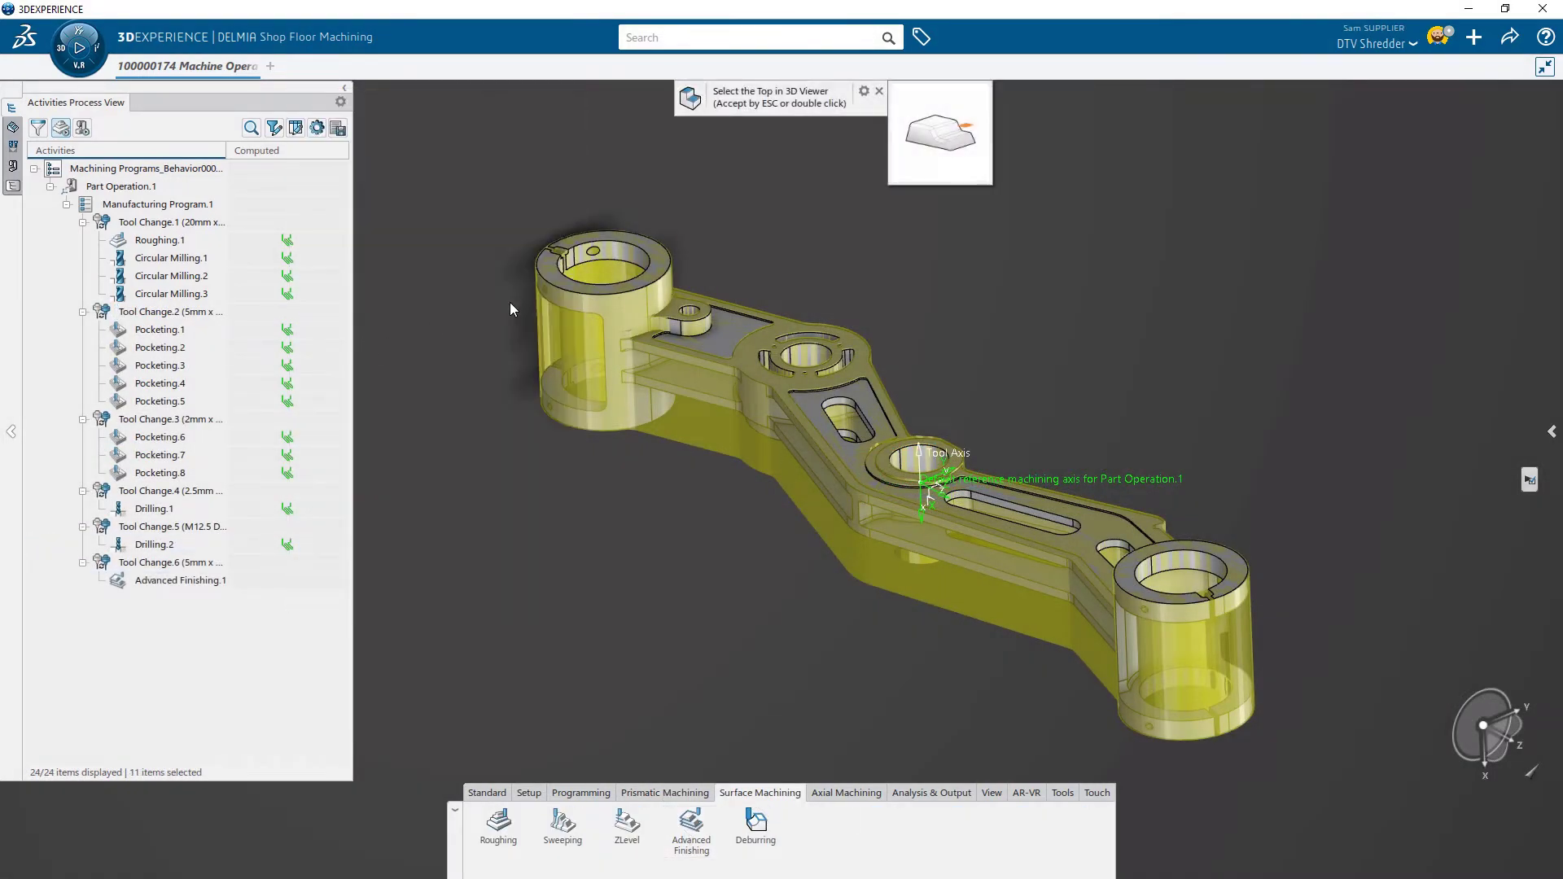
pyautogui.click(604, 294)
pyautogui.click(355, 361)
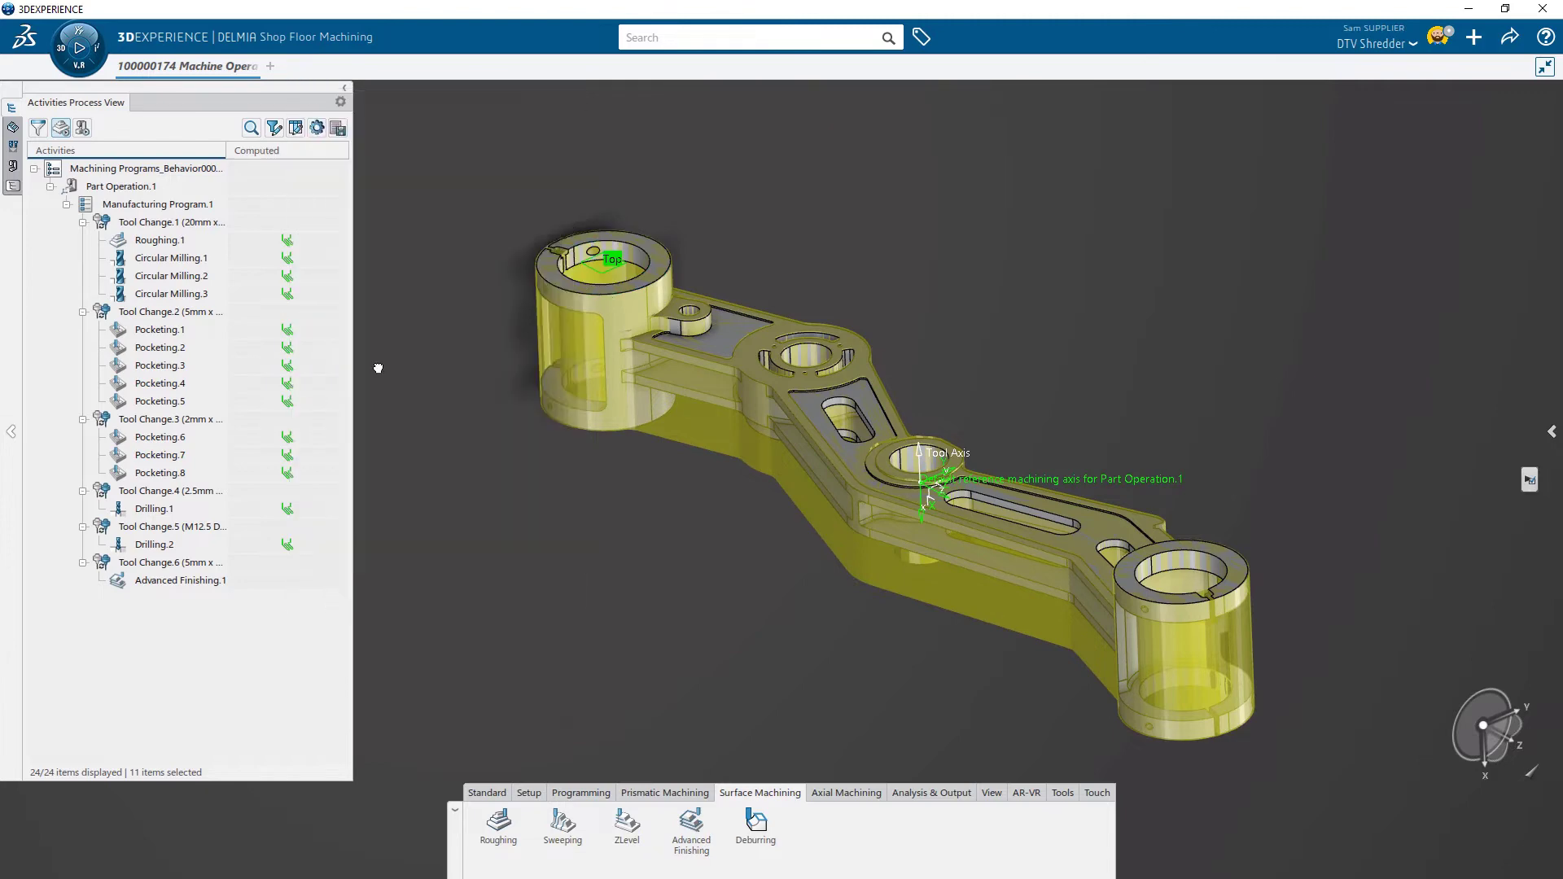
pyautogui.moveTo(550, 384); pyautogui.dragTo(645, 395, button='middle')
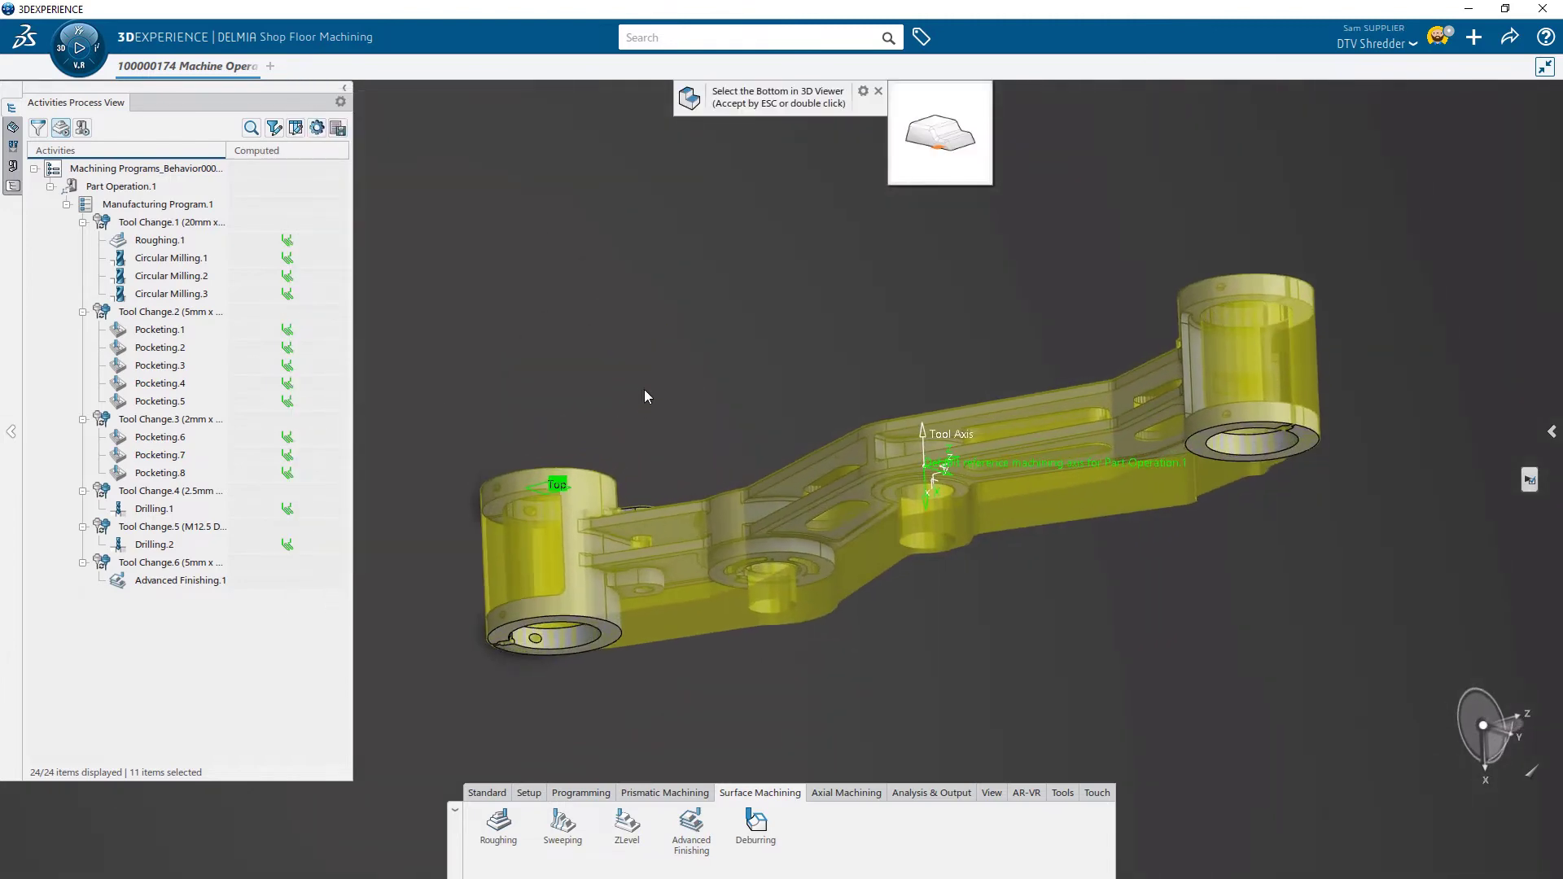
pyautogui.click(619, 643)
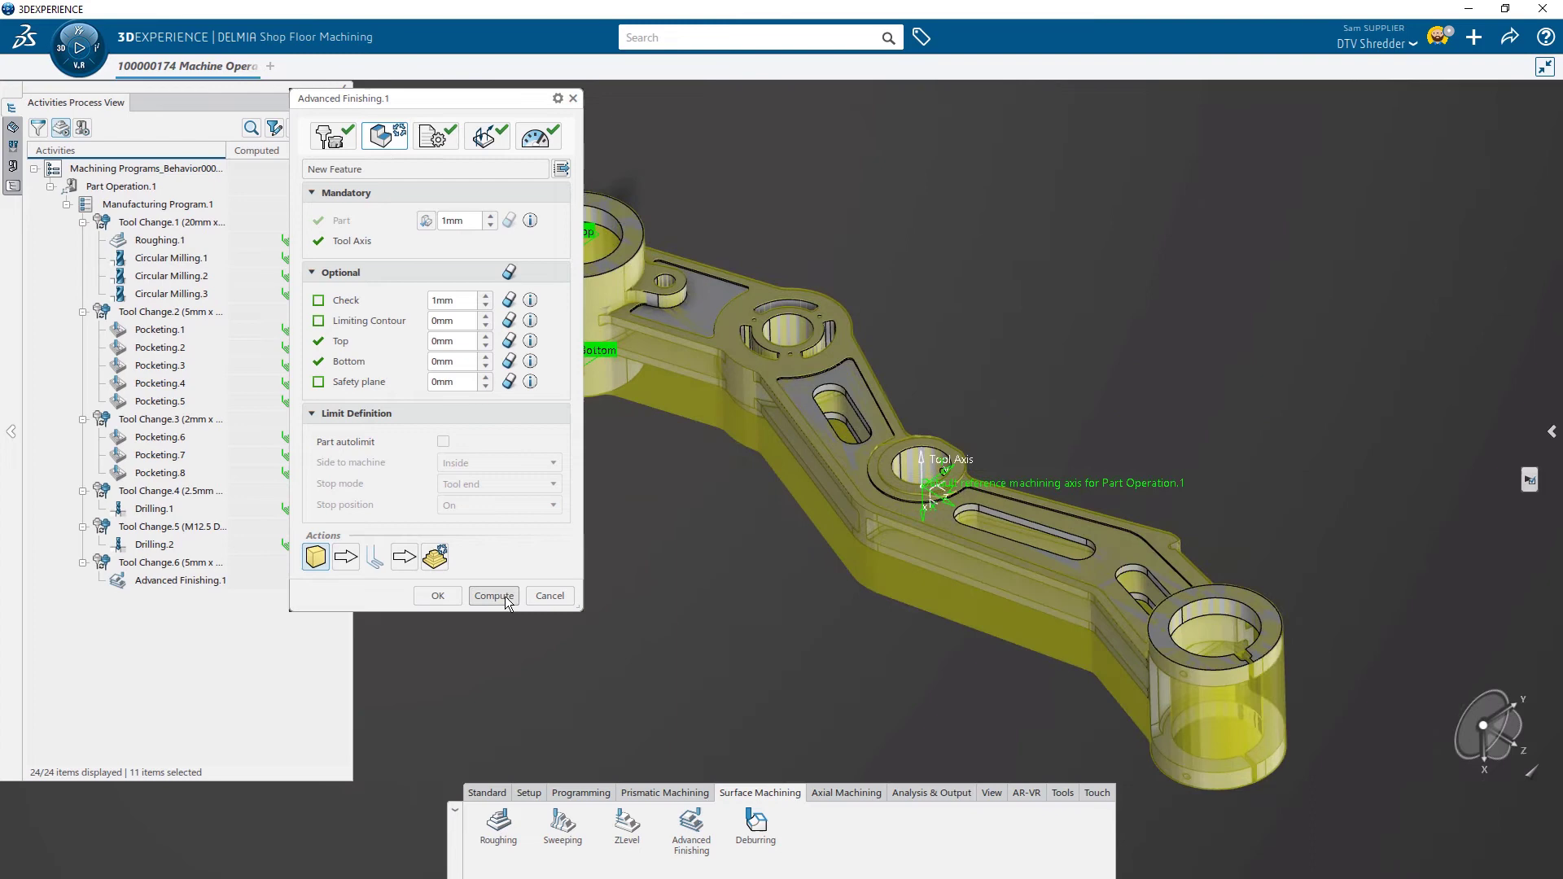
pyautogui.click(508, 602)
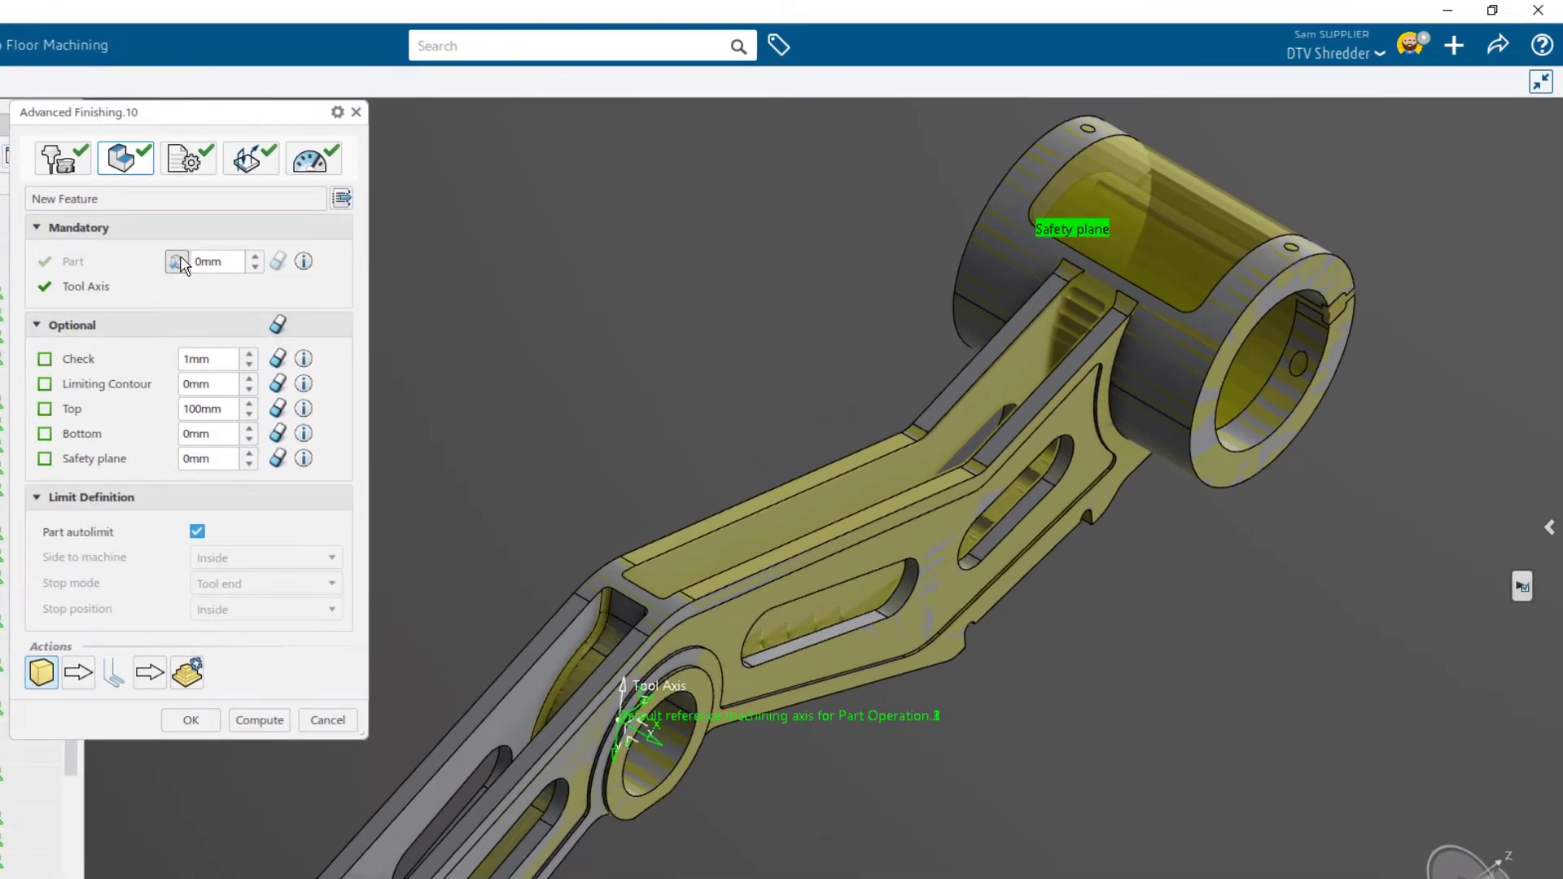
# - Select the edge chains along both sides of the upper arm to the Safety plane and accept
pyautogui.click(126, 390)
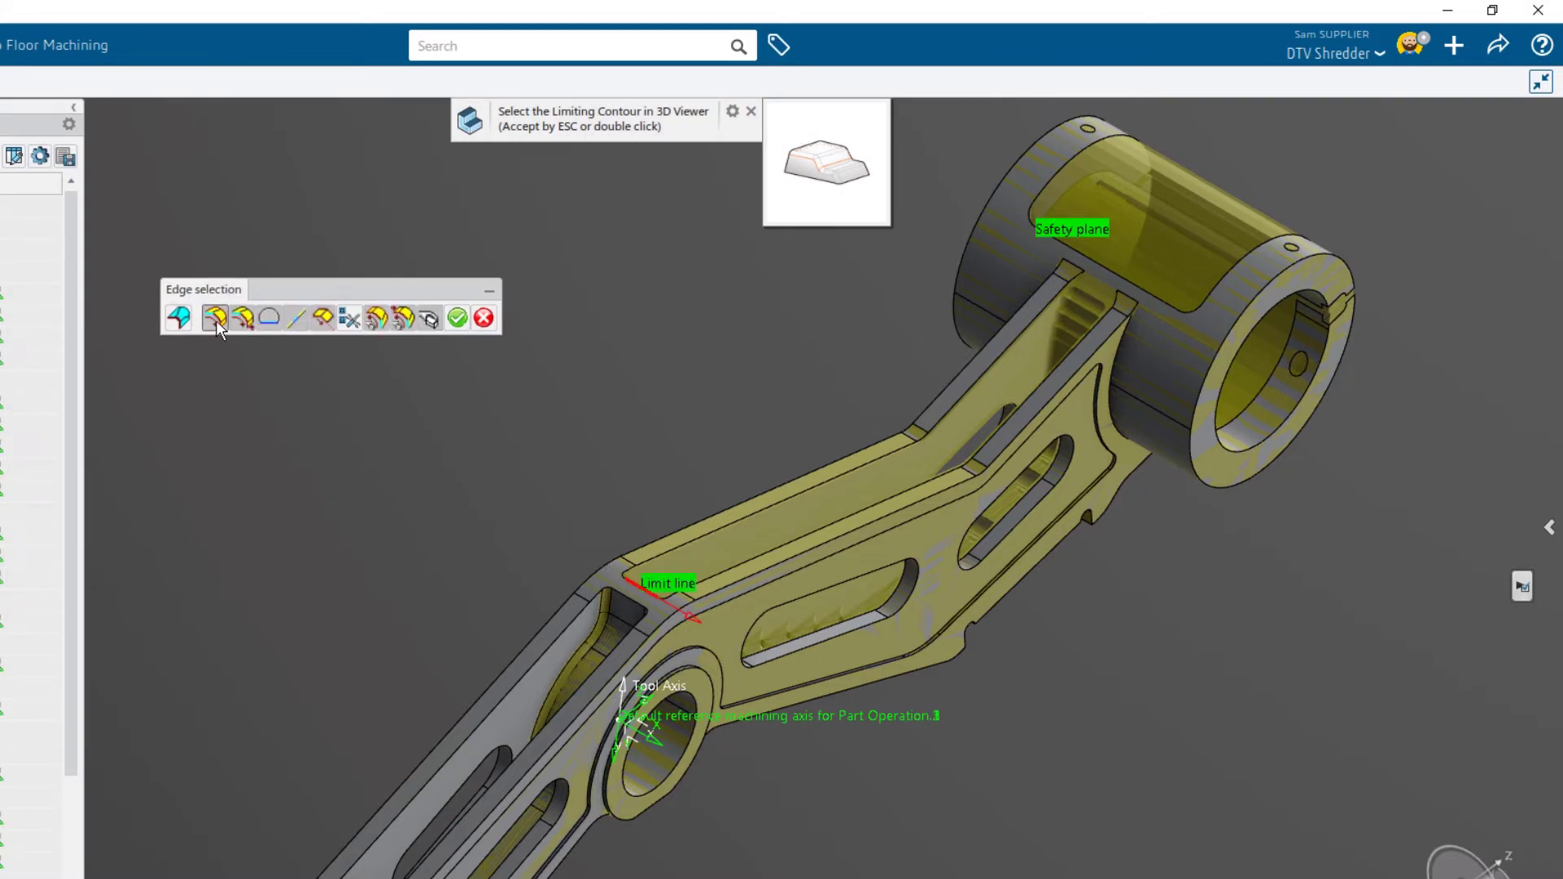
pyautogui.click(216, 320)
pyautogui.click(214, 326)
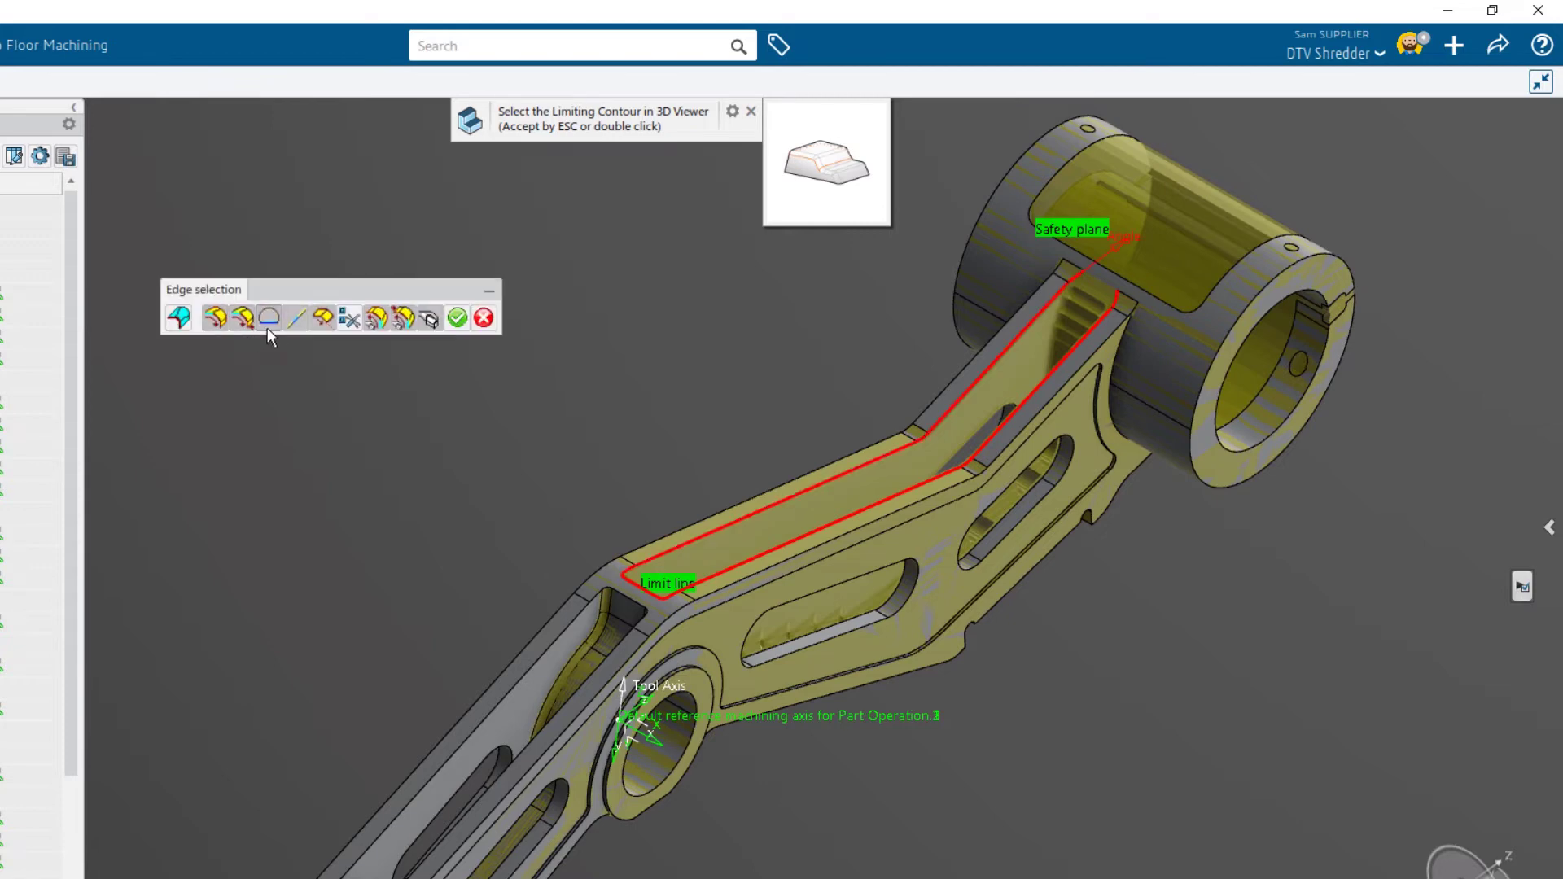
pyautogui.click(276, 324)
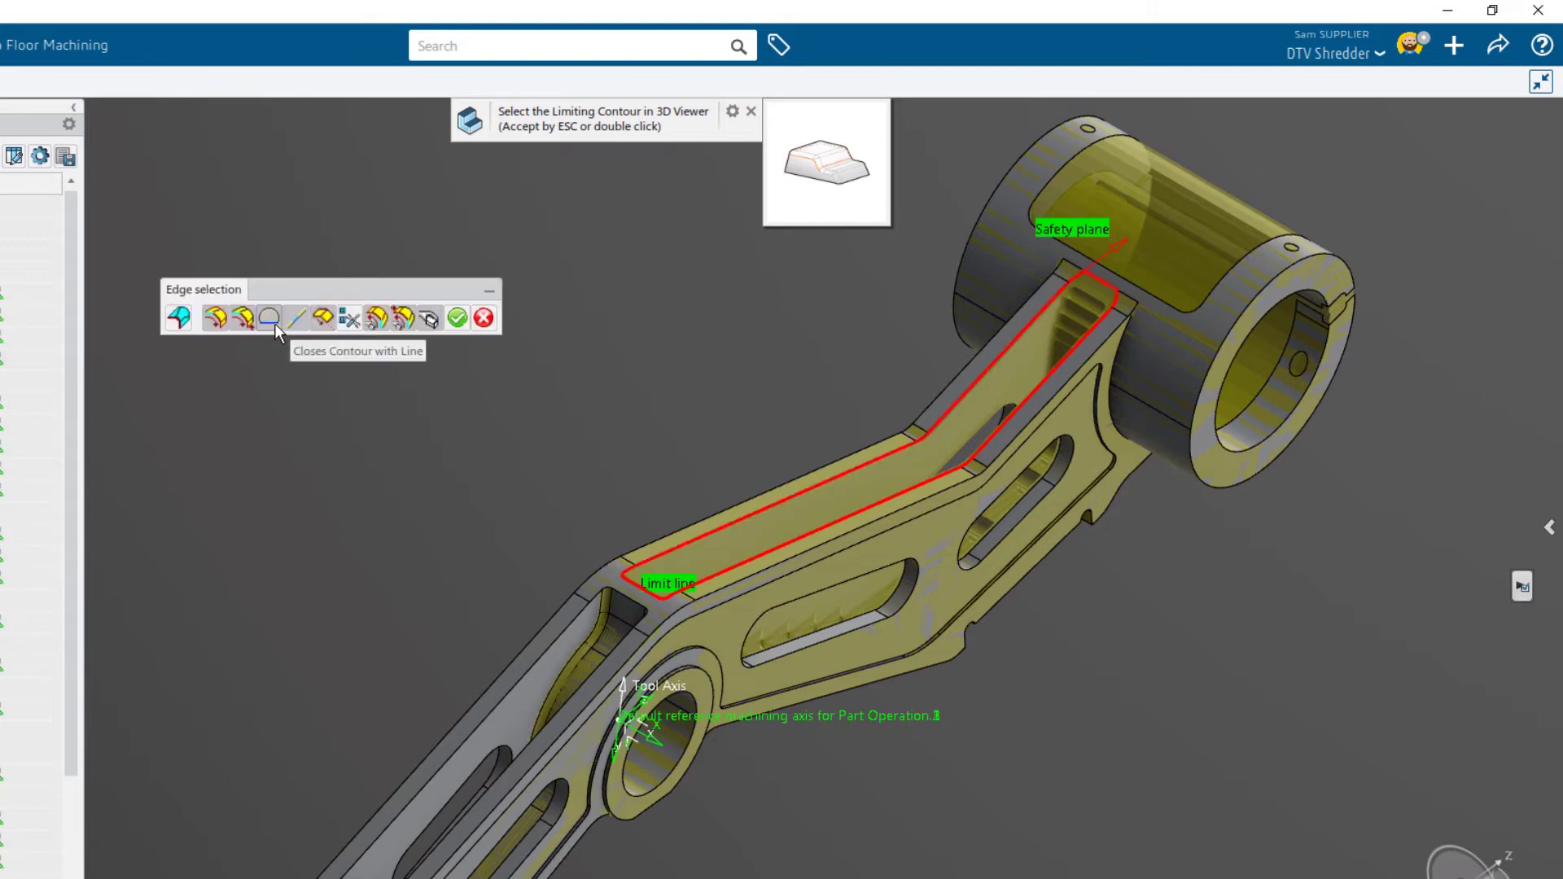
pyautogui.click(458, 320)
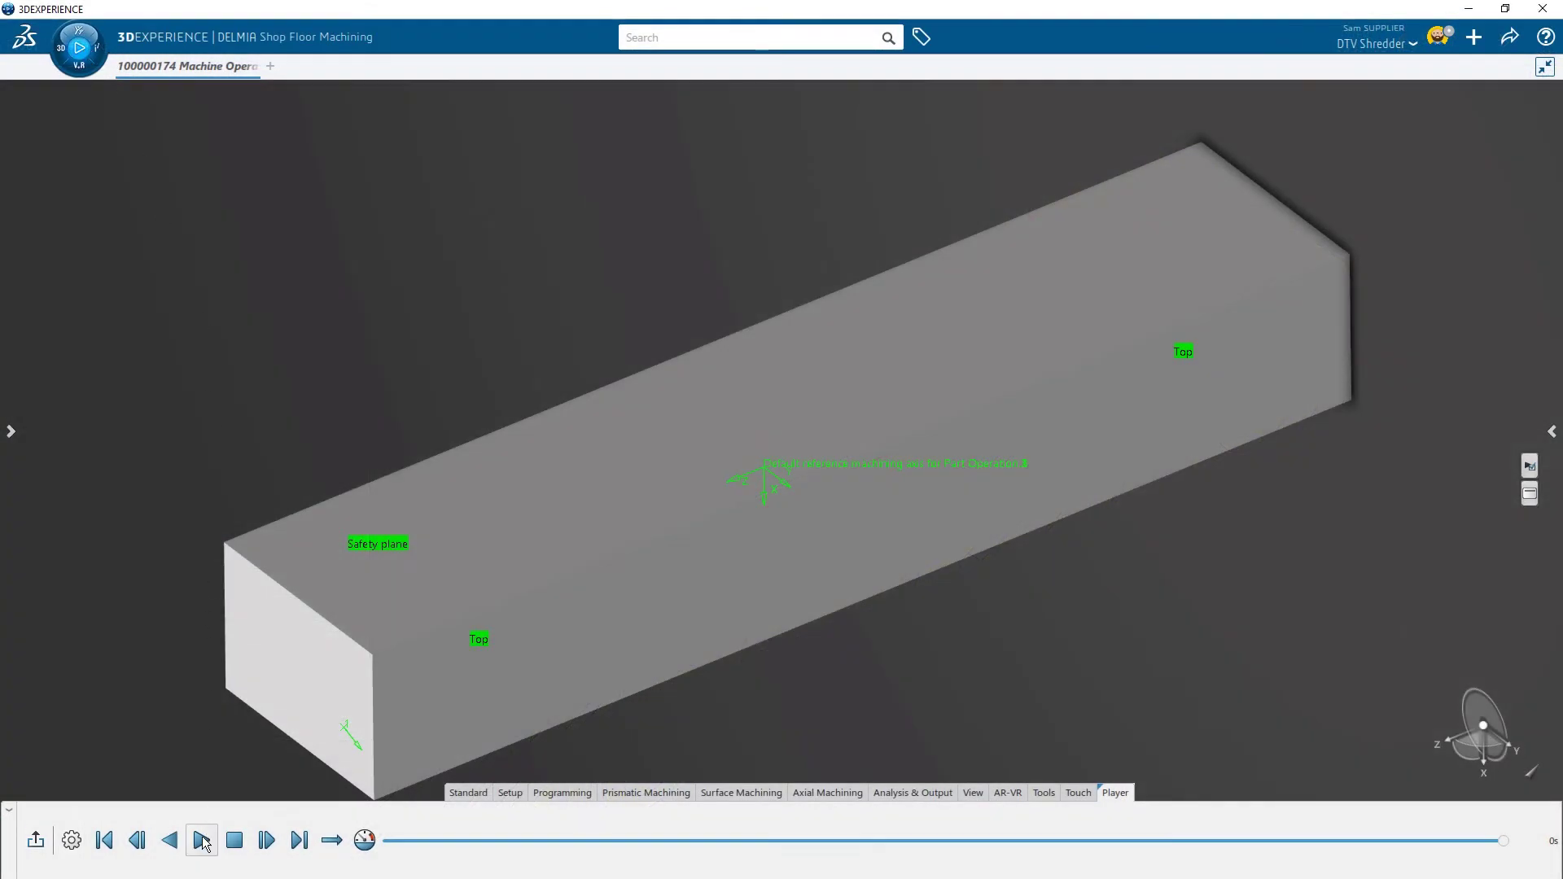
# - Play the machining simulation and display the tool paths over the cut bracket
pyautogui.click(203, 840)
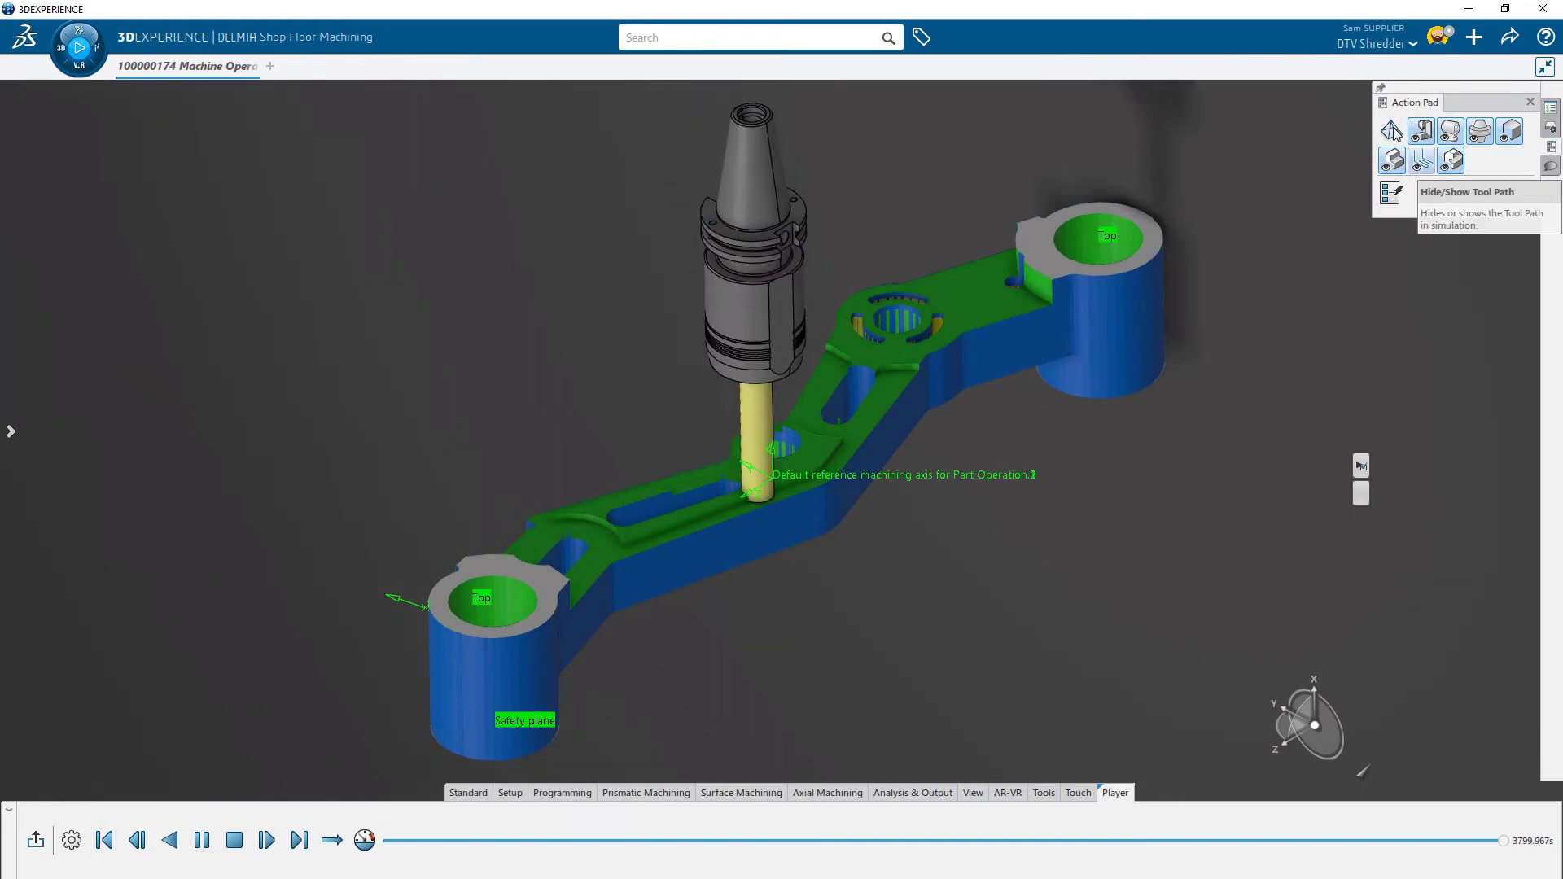
pyautogui.click(1394, 127)
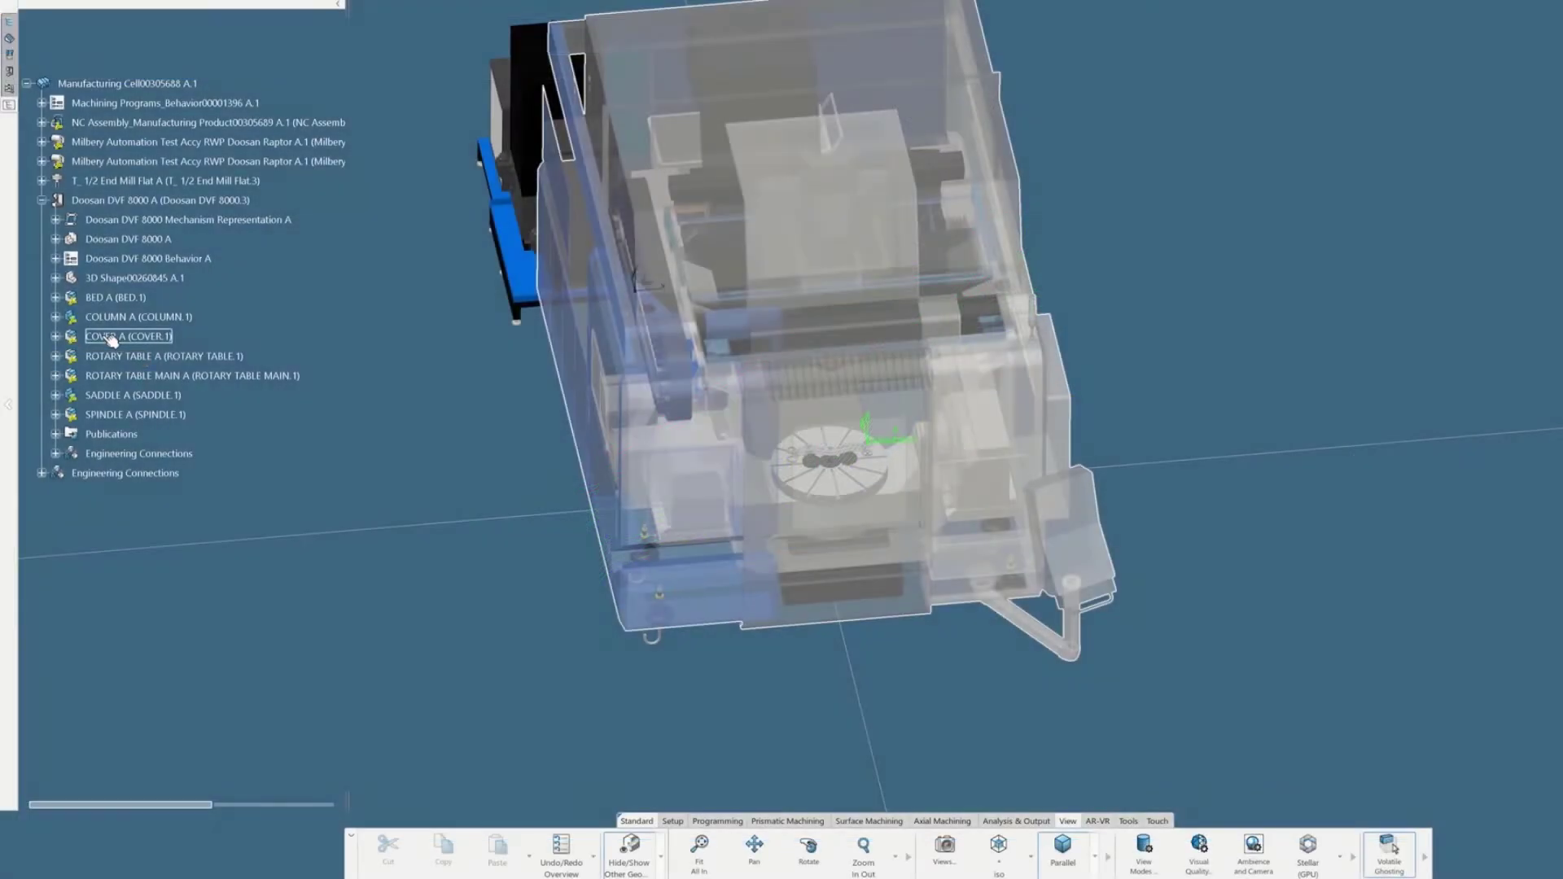
pyautogui.rightClick(108, 348)
# - Hide the COVER.1 enclosure and switch to the Activities Process View
pyautogui.click(126, 386)
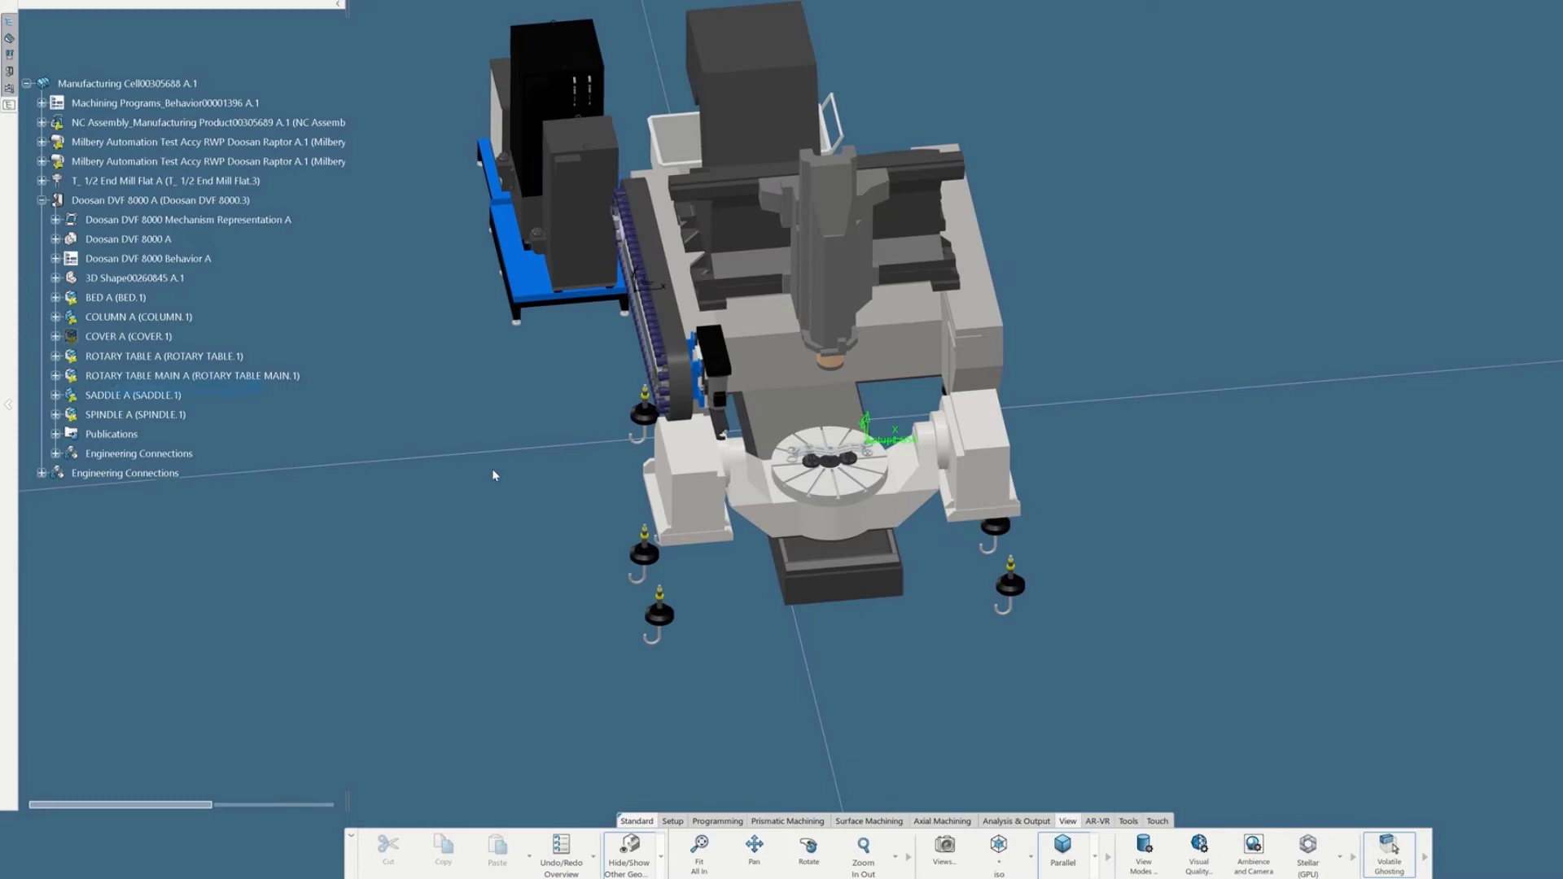
pyautogui.scroll(10, 758, 421)
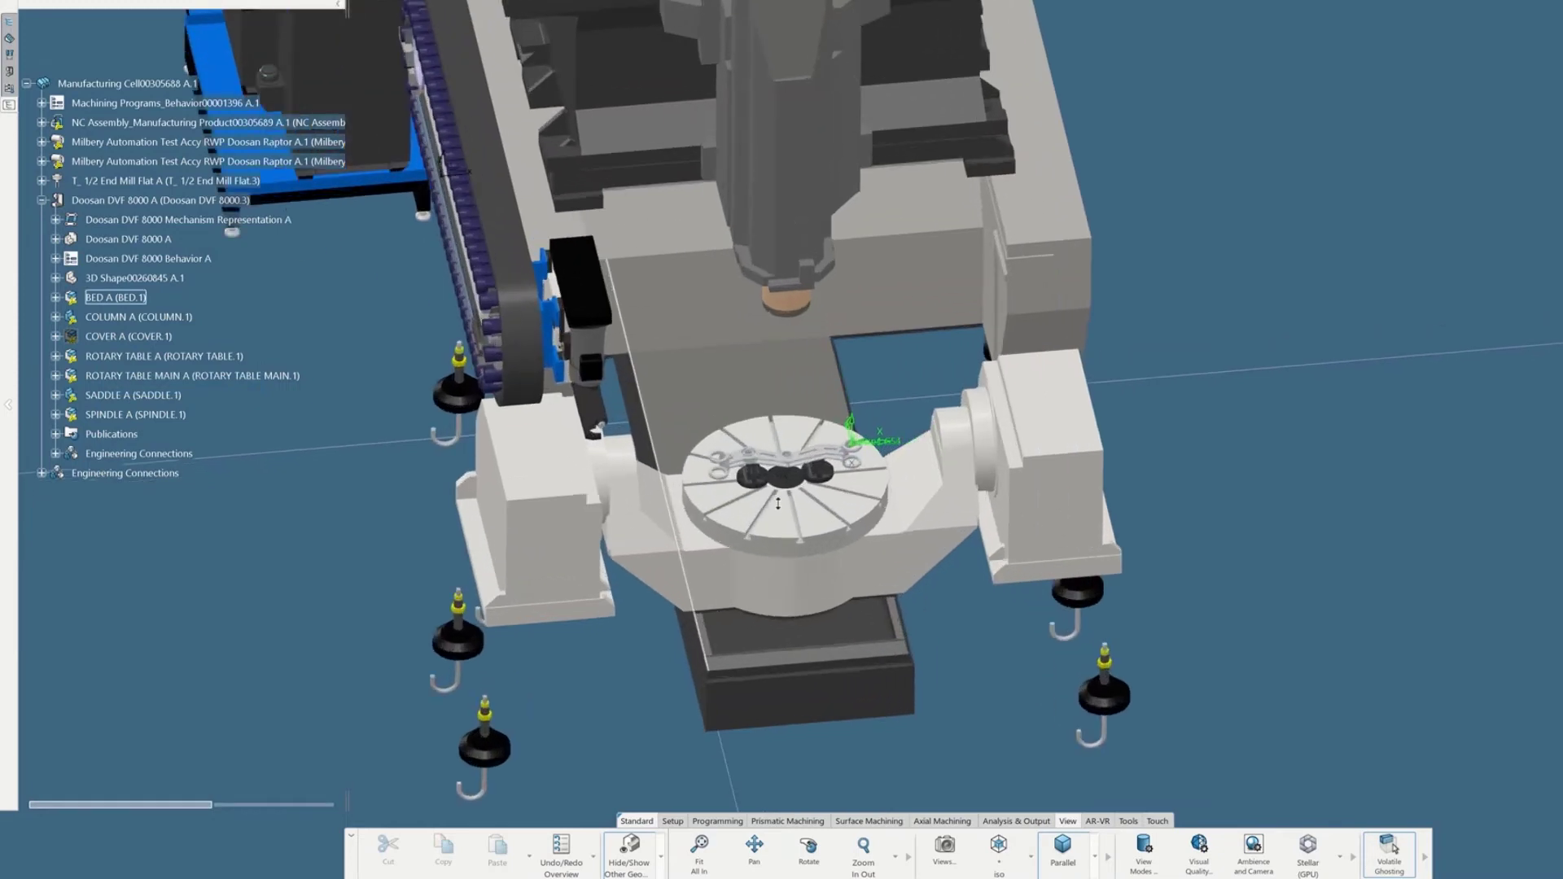
pyautogui.scroll(3, 758, 422)
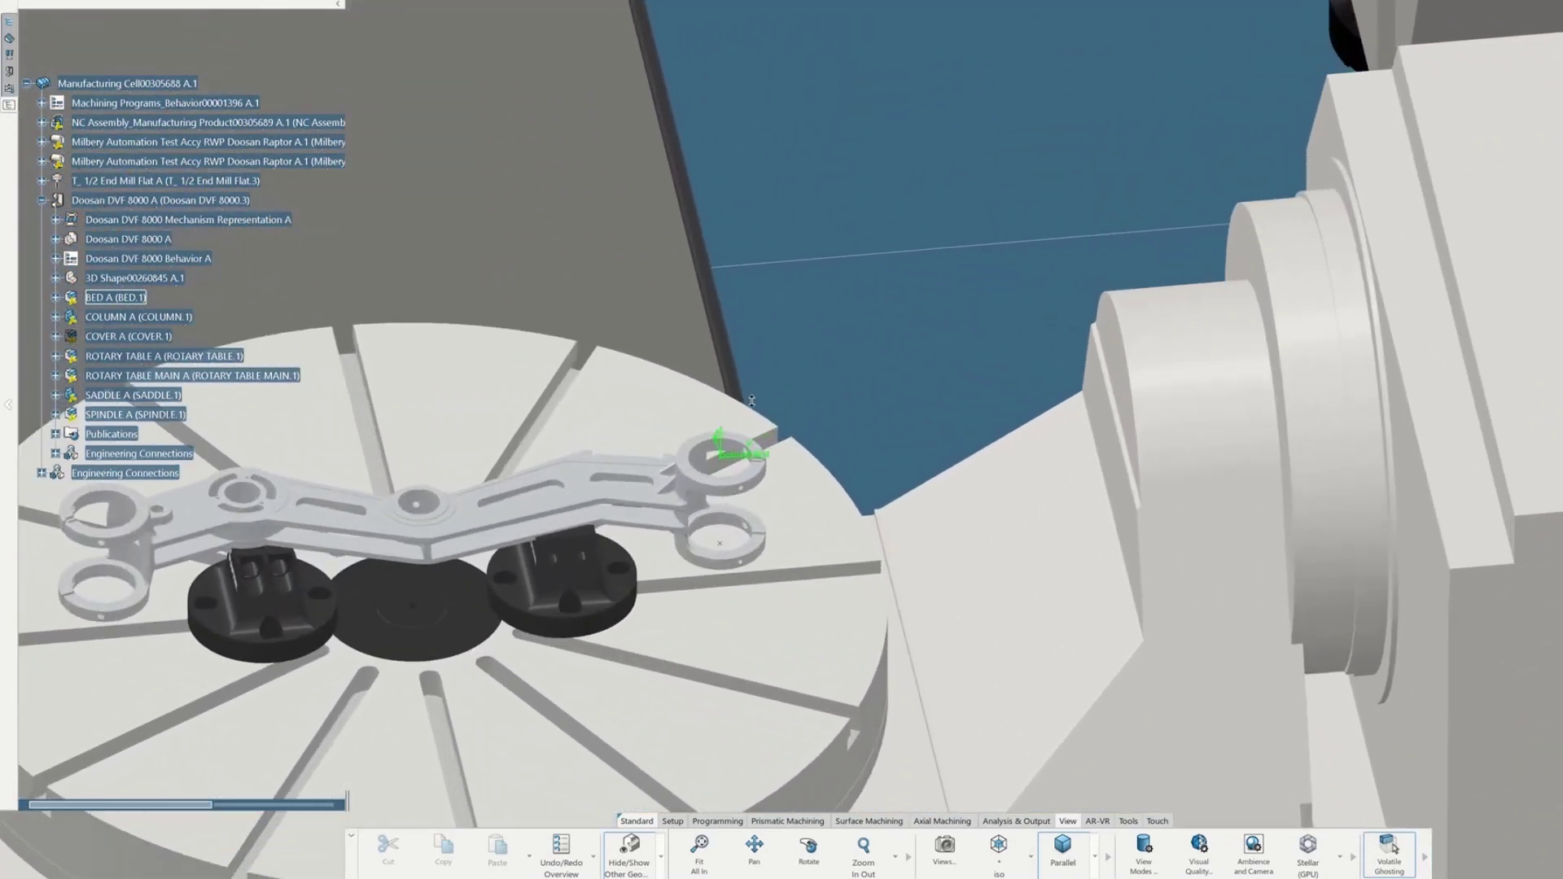
pyautogui.scroll(3, 758, 415)
pyautogui.scroll(3, 321, 317)
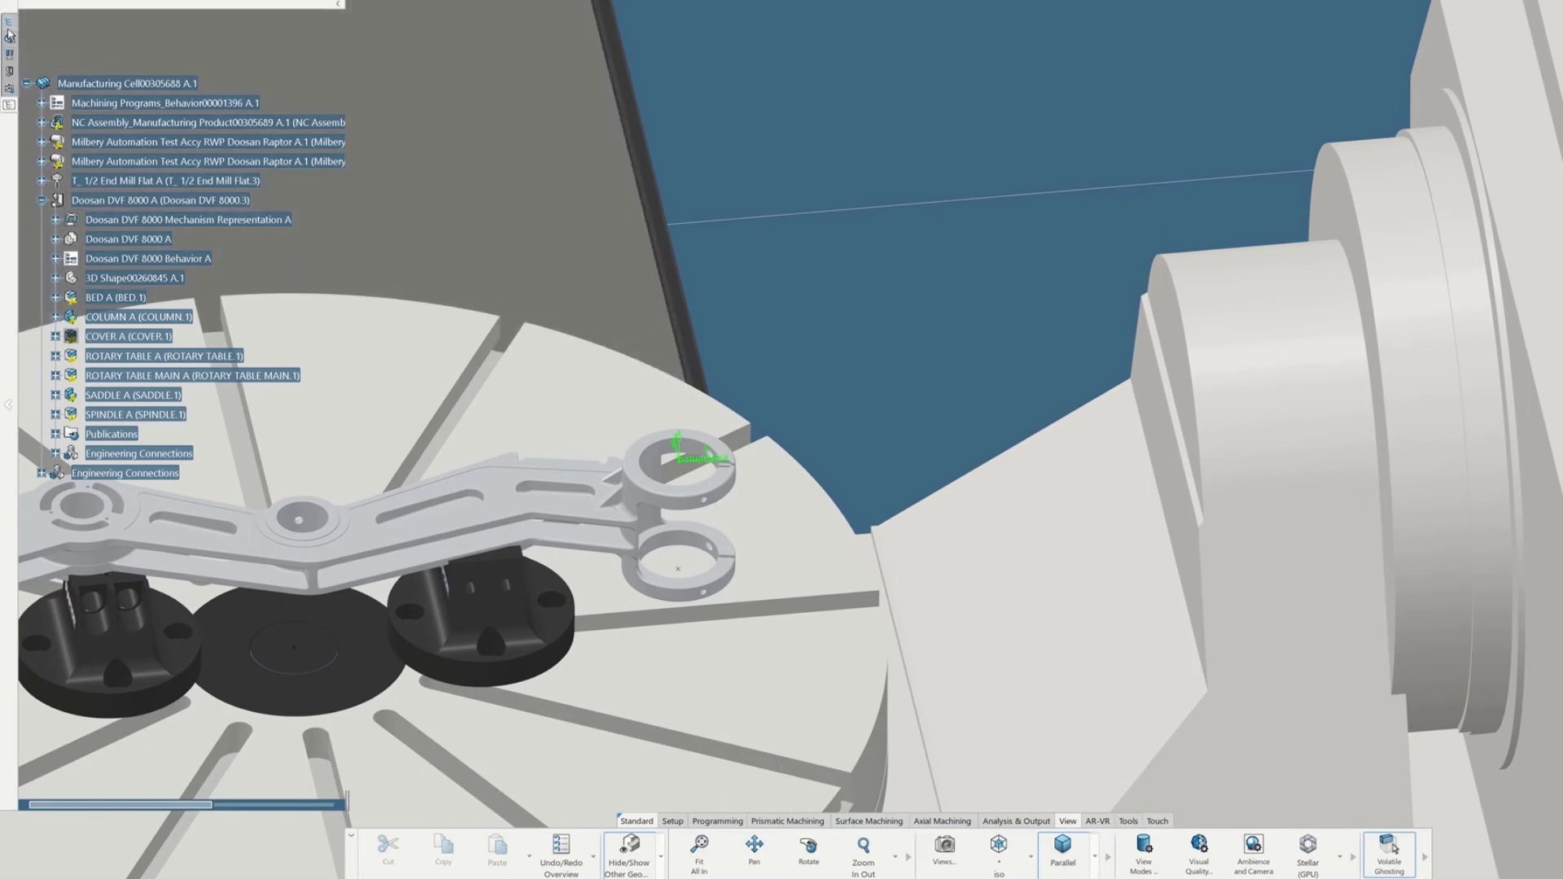
pyautogui.click(11, 38)
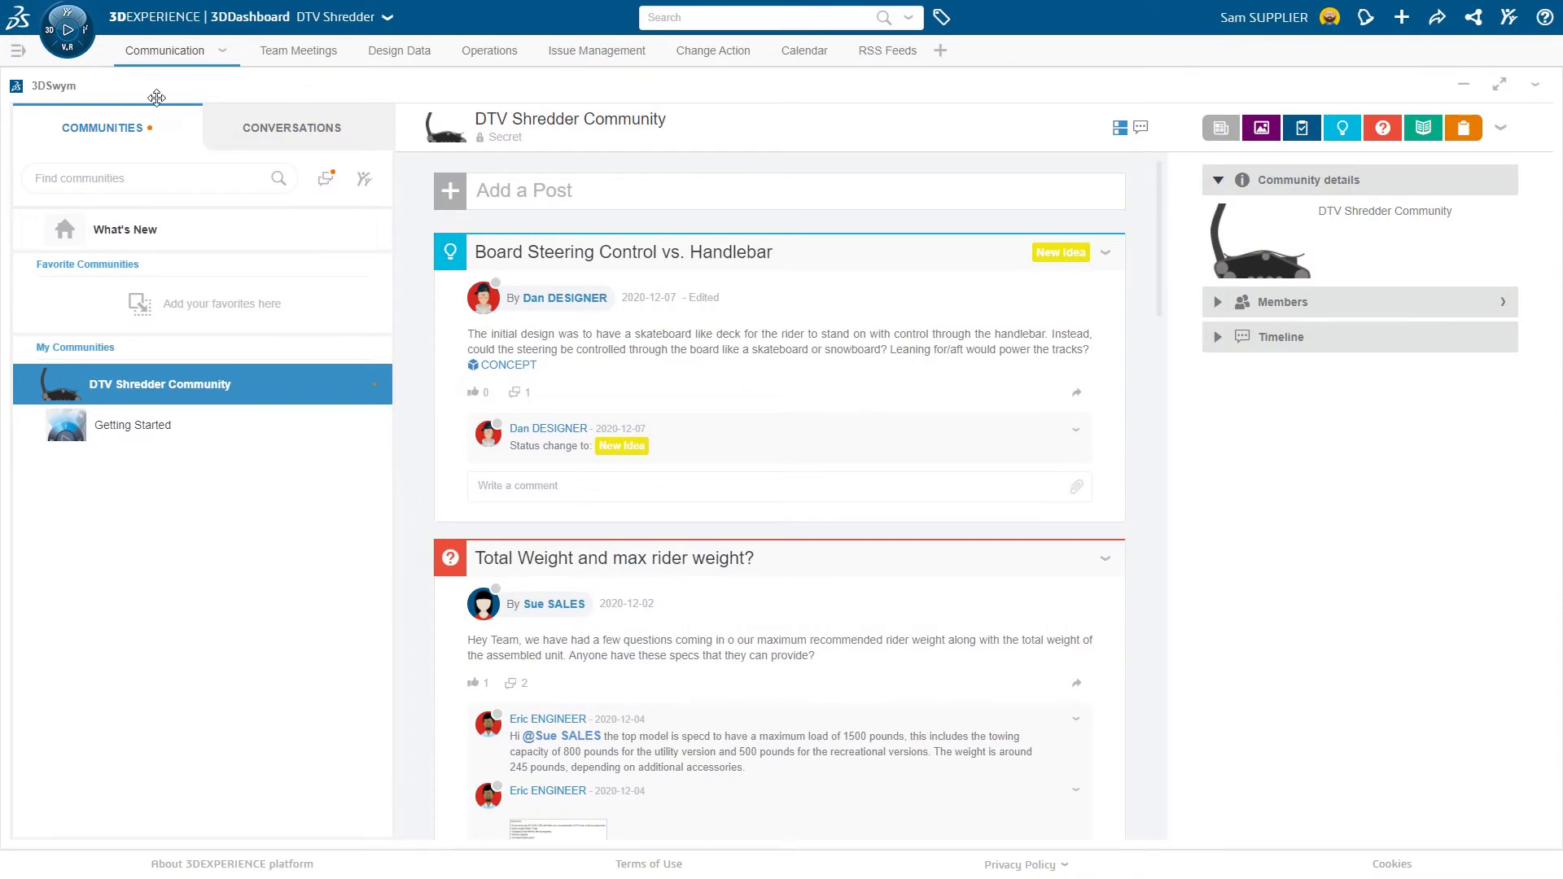
# - Show the NC Shop Floor Programmer role's apps in the compass
pyautogui.click(69, 54)
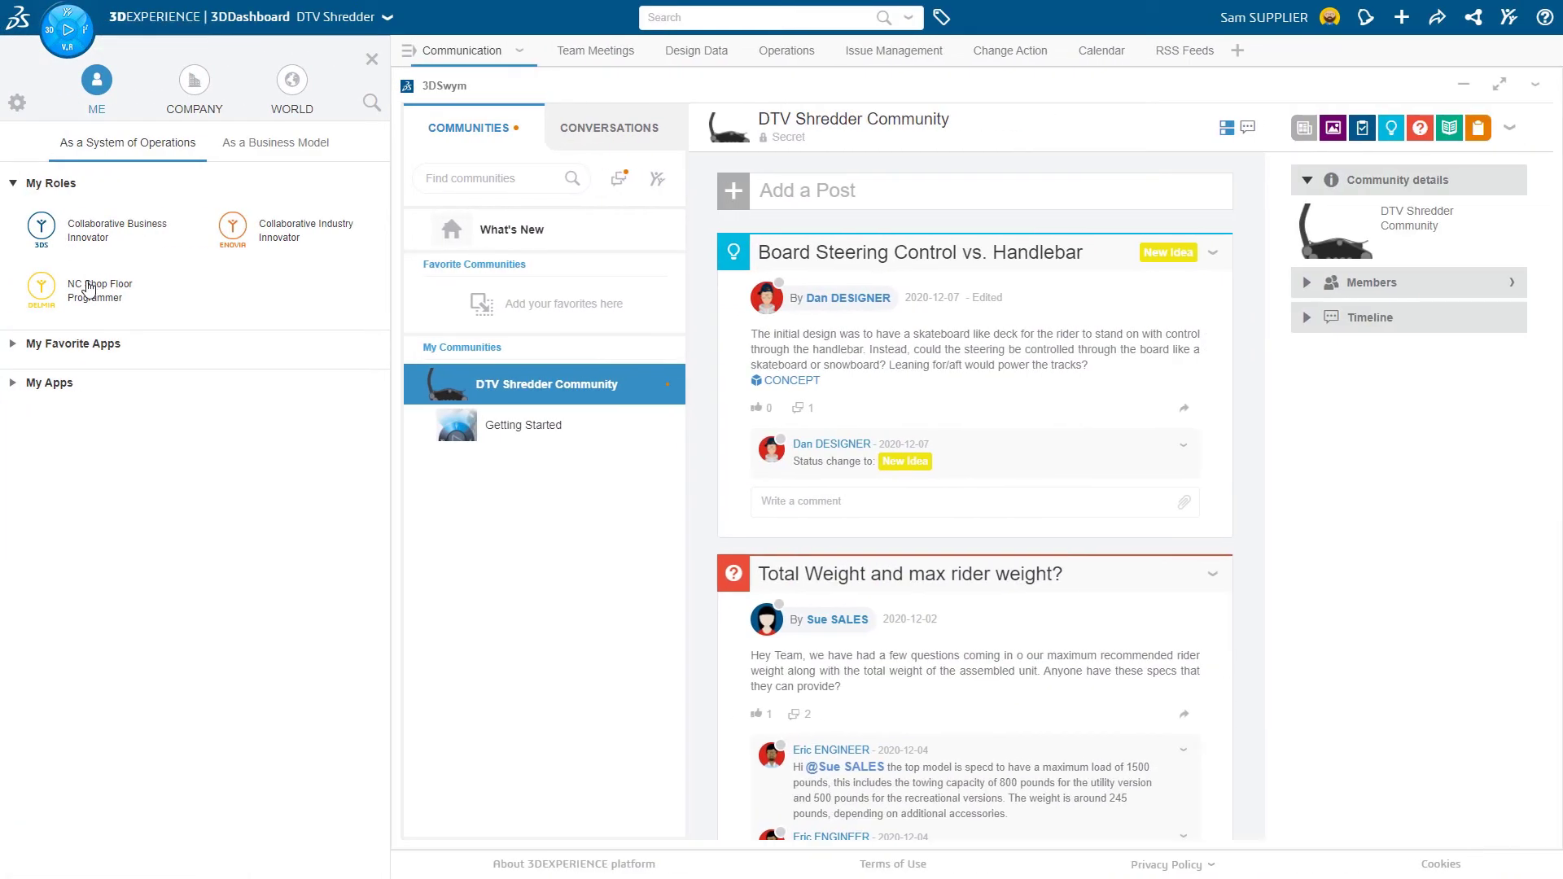
pyautogui.click(88, 289)
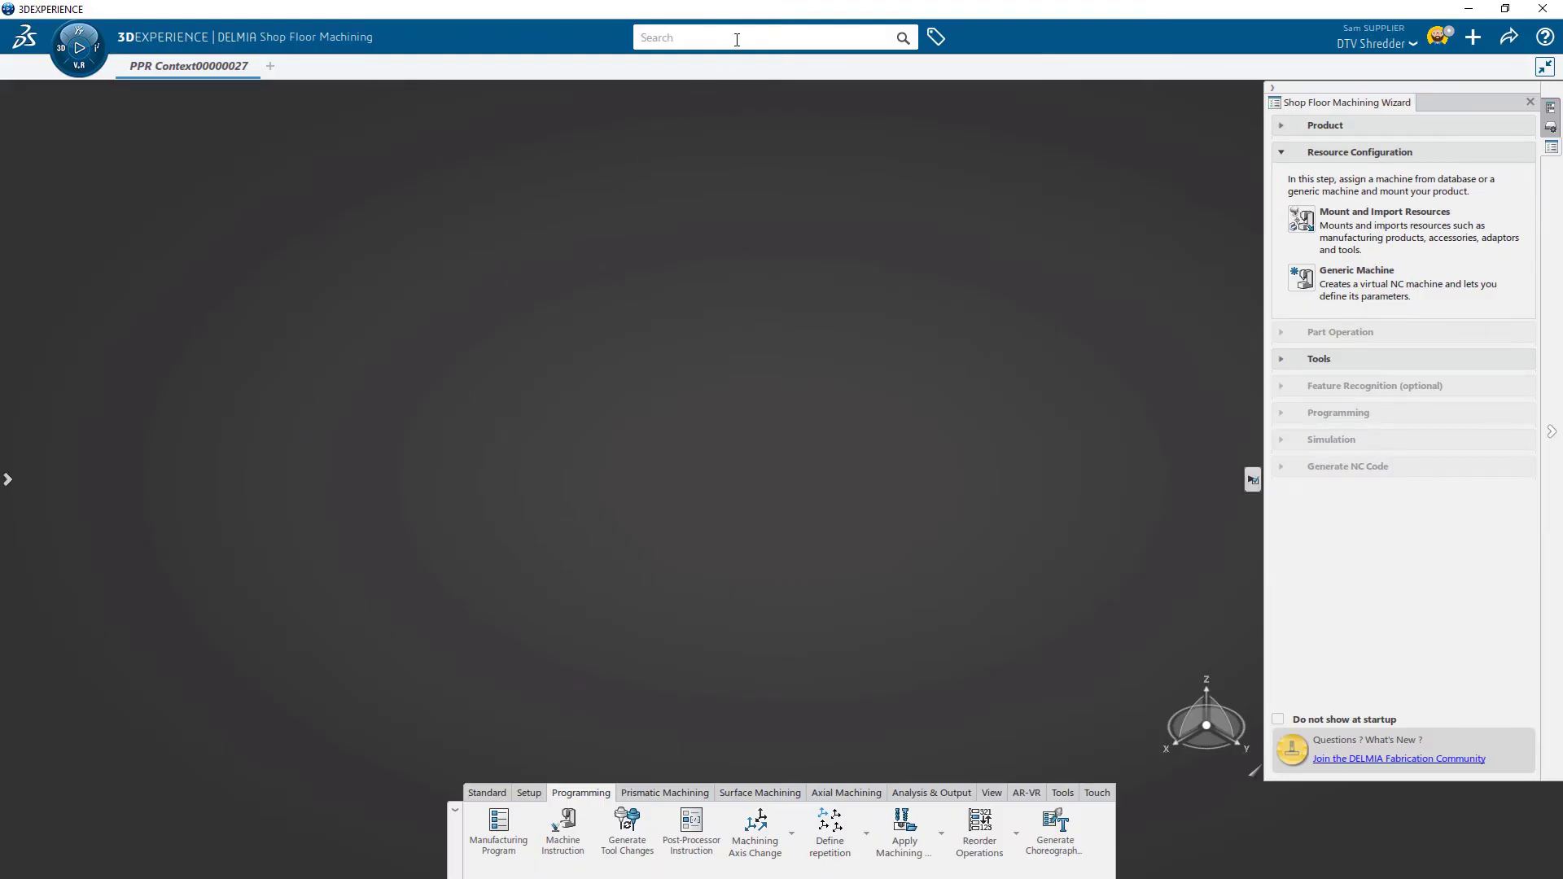
# - Open product 10000174, simulate Profile Contouring.1, and reset the player to the start
pyautogui.click(737, 40)
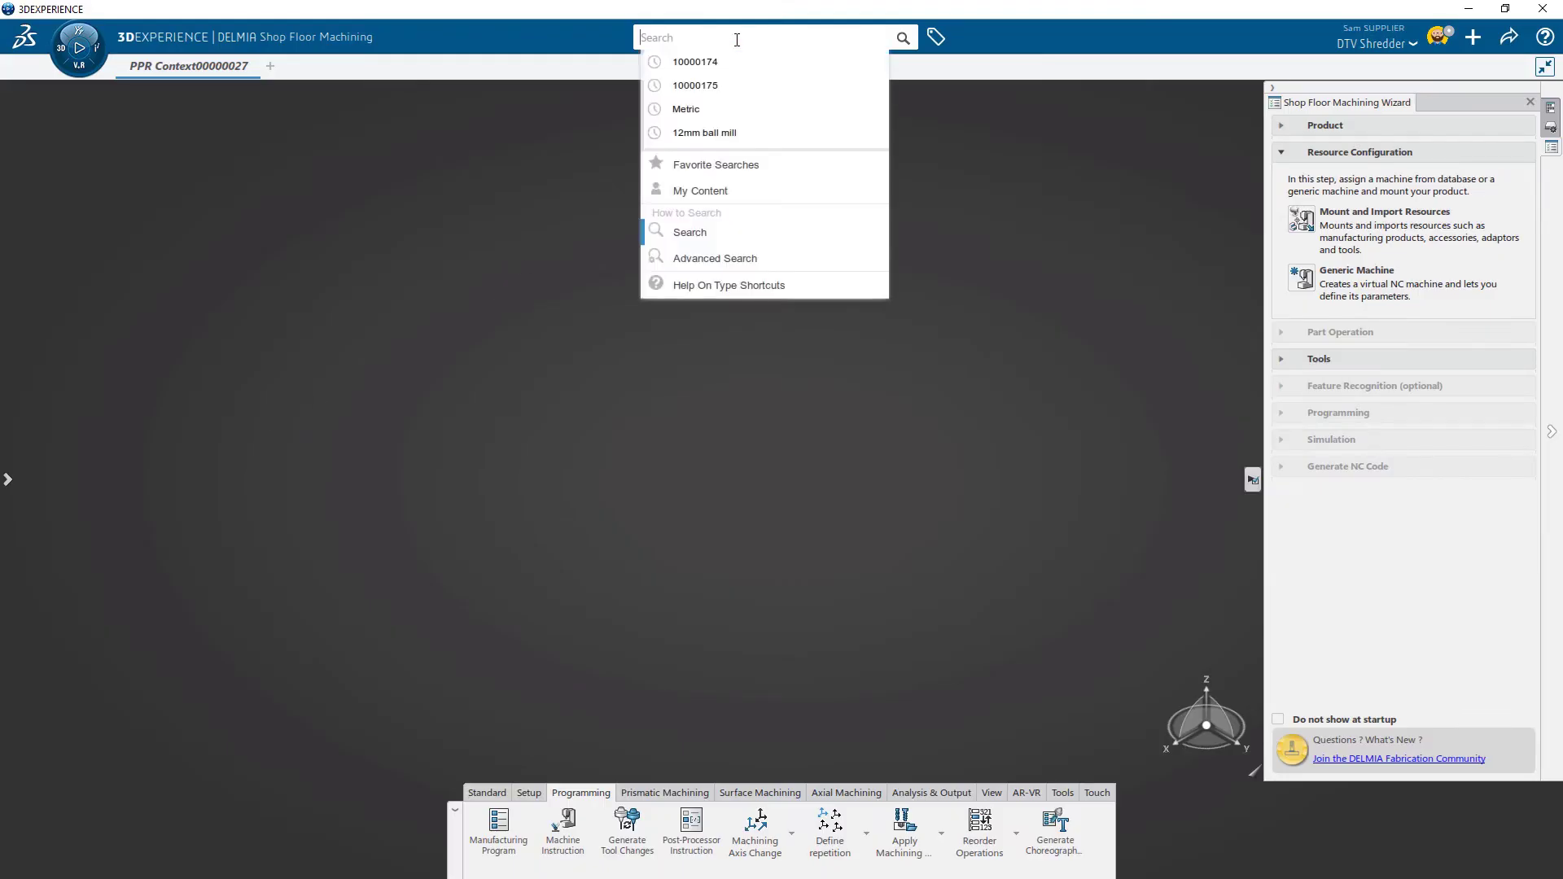
pyautogui.write('10000174')
pyautogui.press('Return')
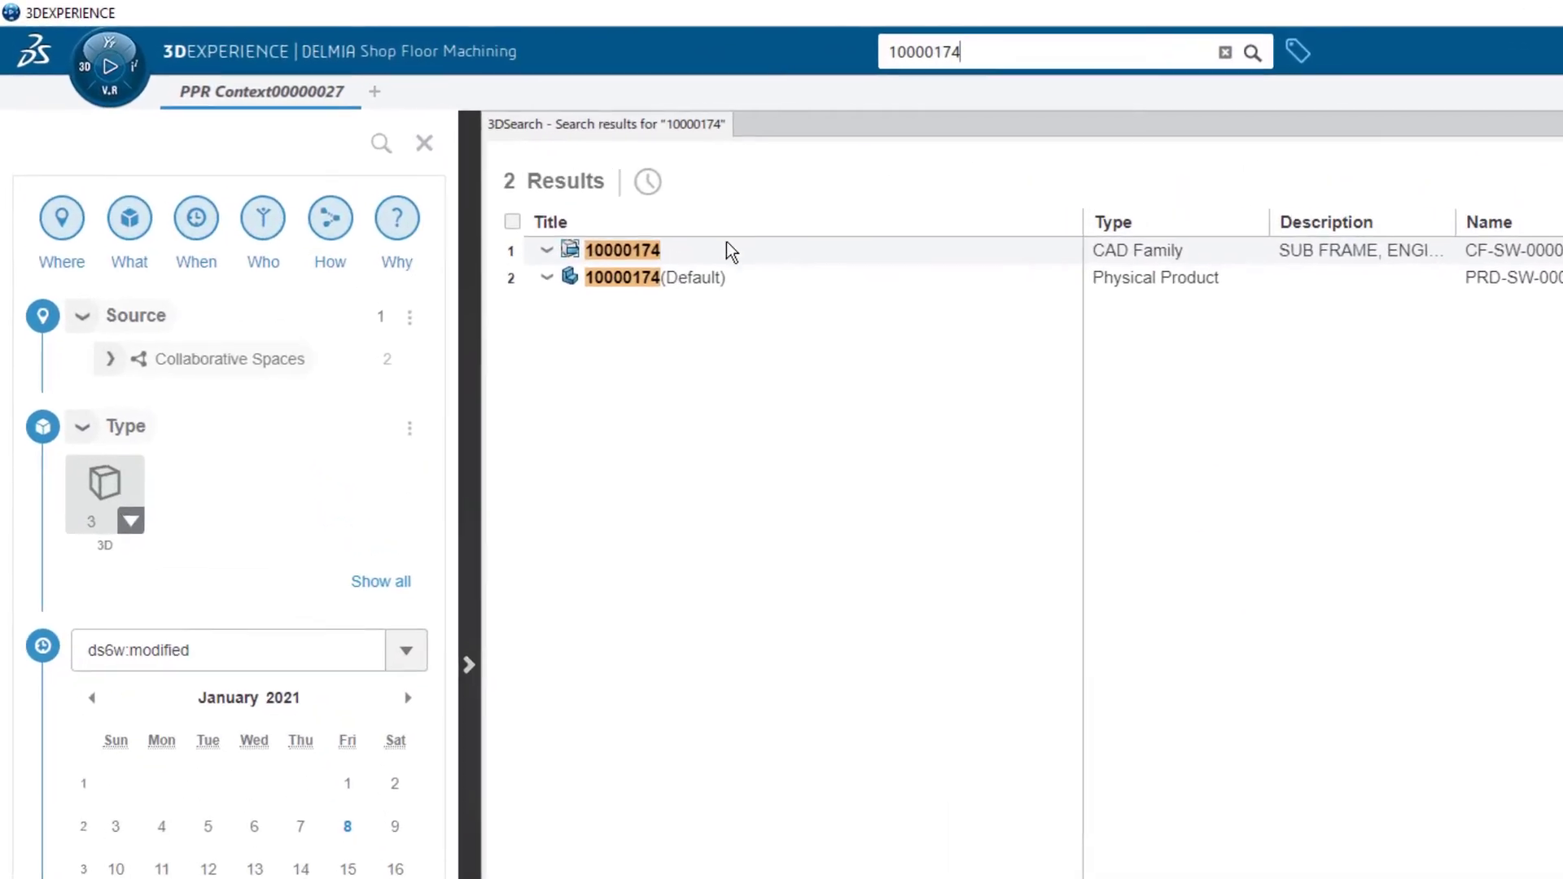
pyautogui.rightClick(684, 279)
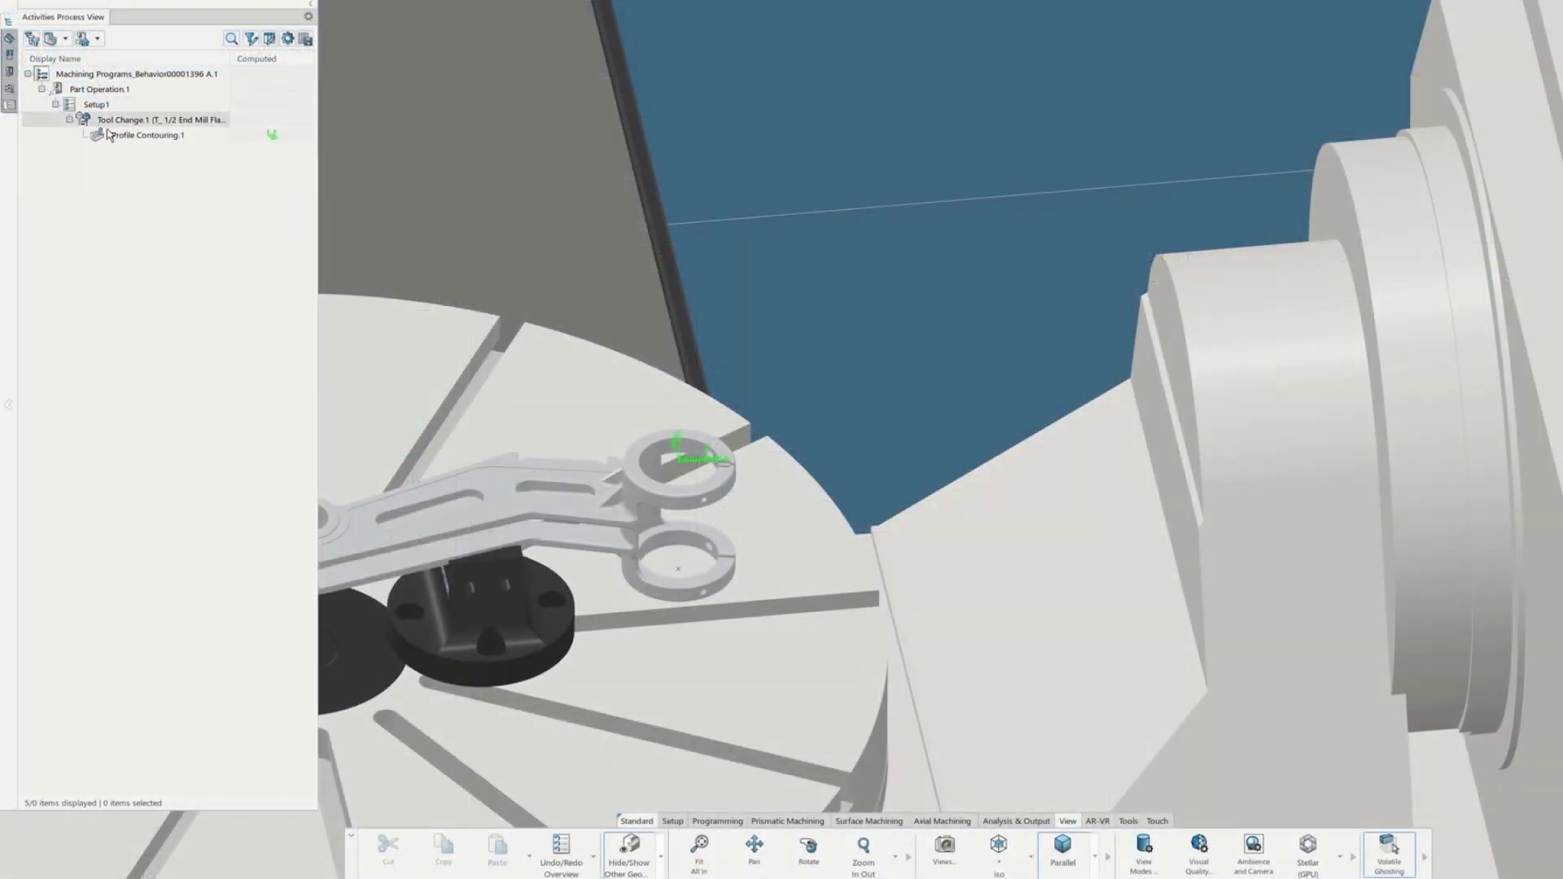
pyautogui.click(116, 137)
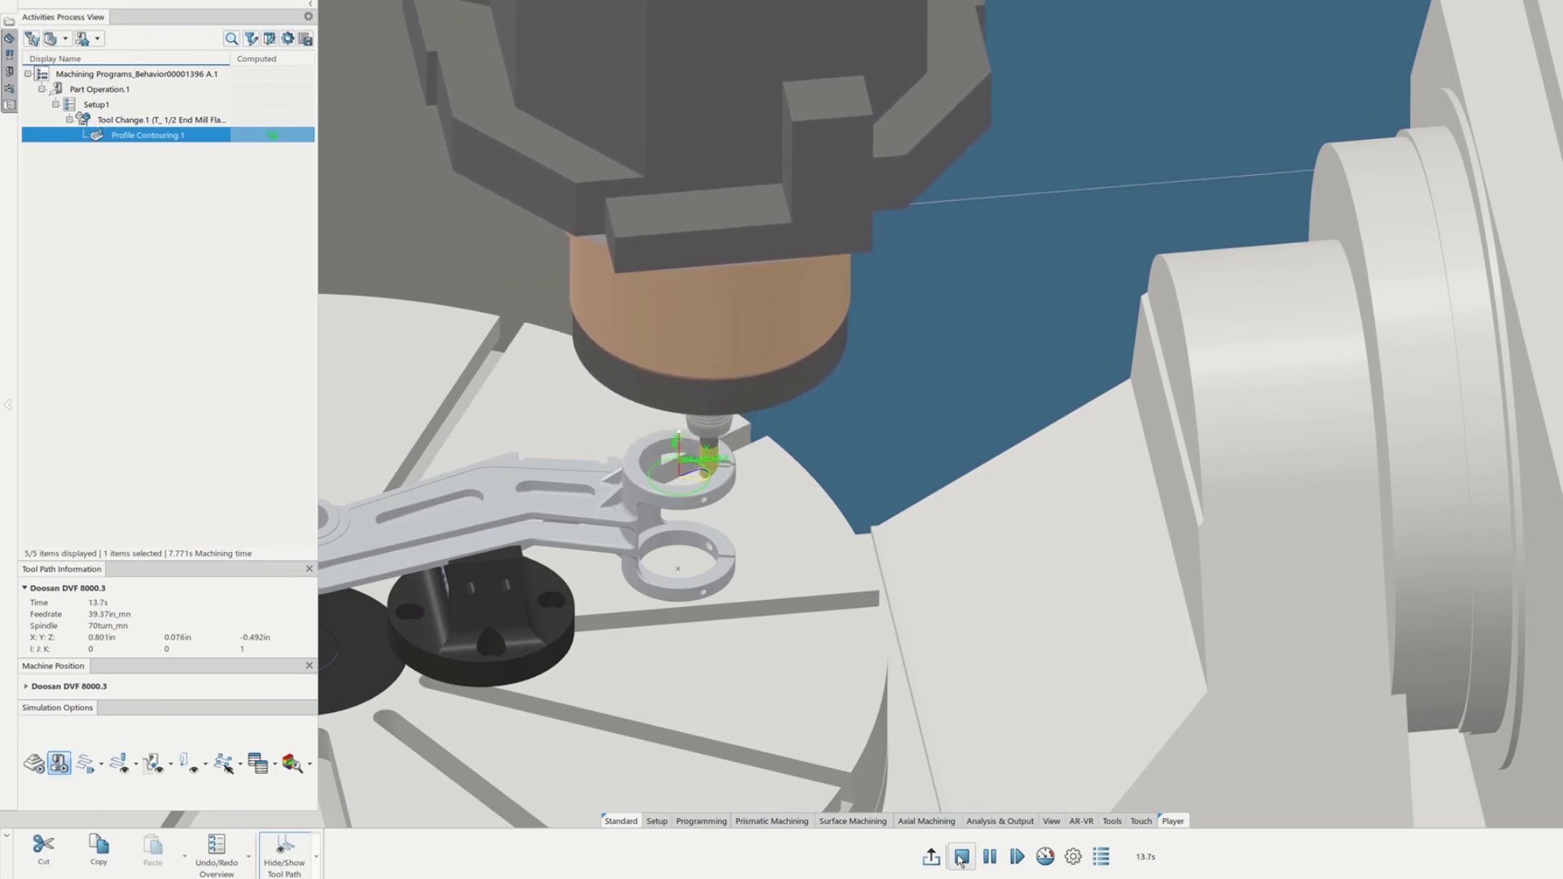
pyautogui.click(963, 859)
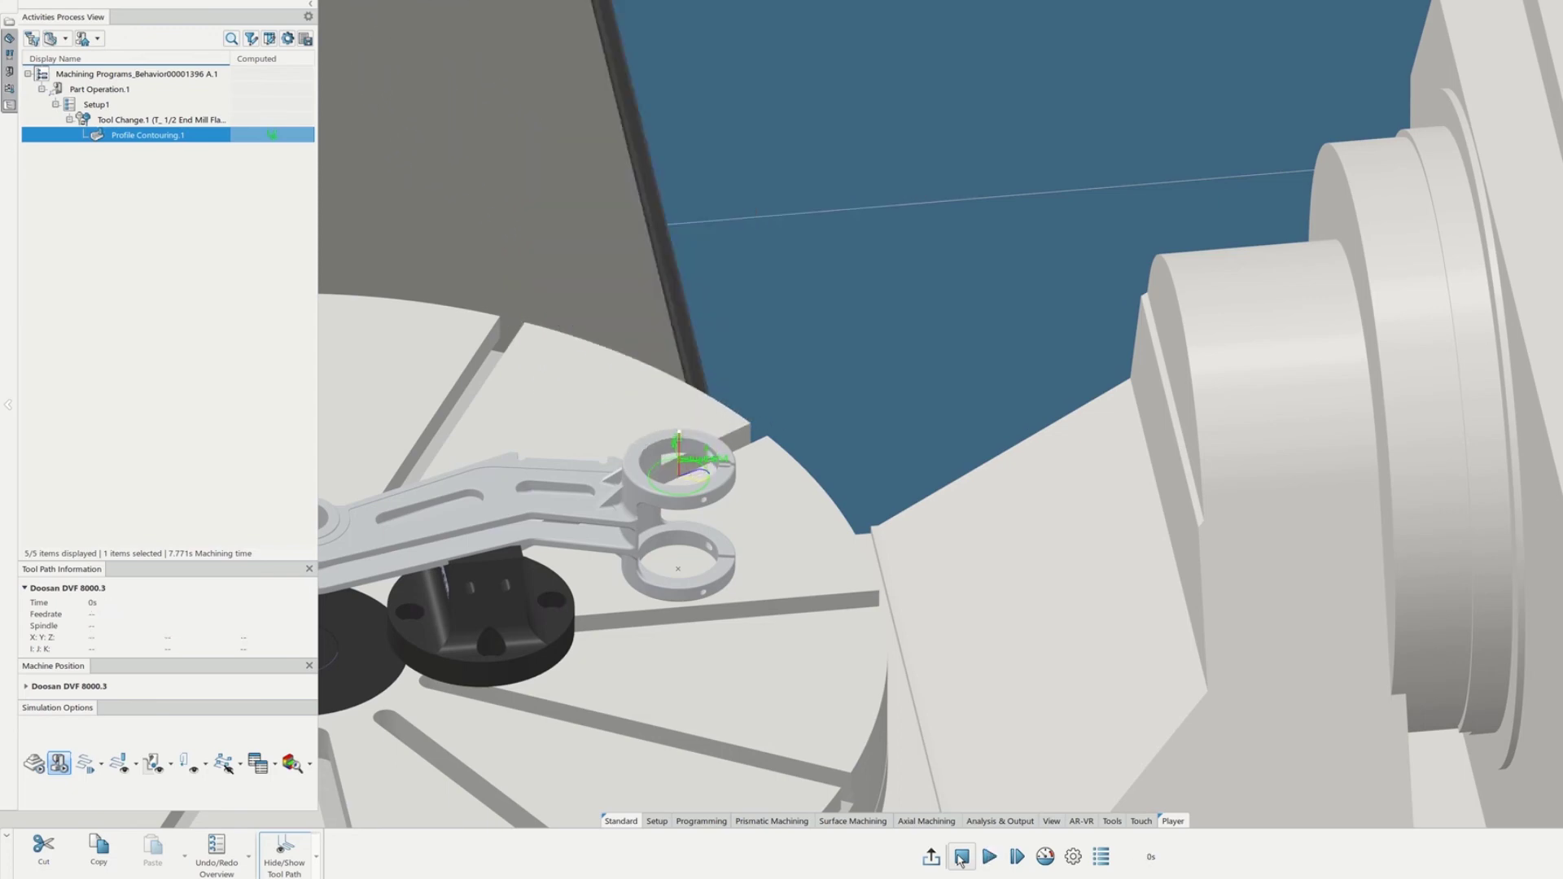